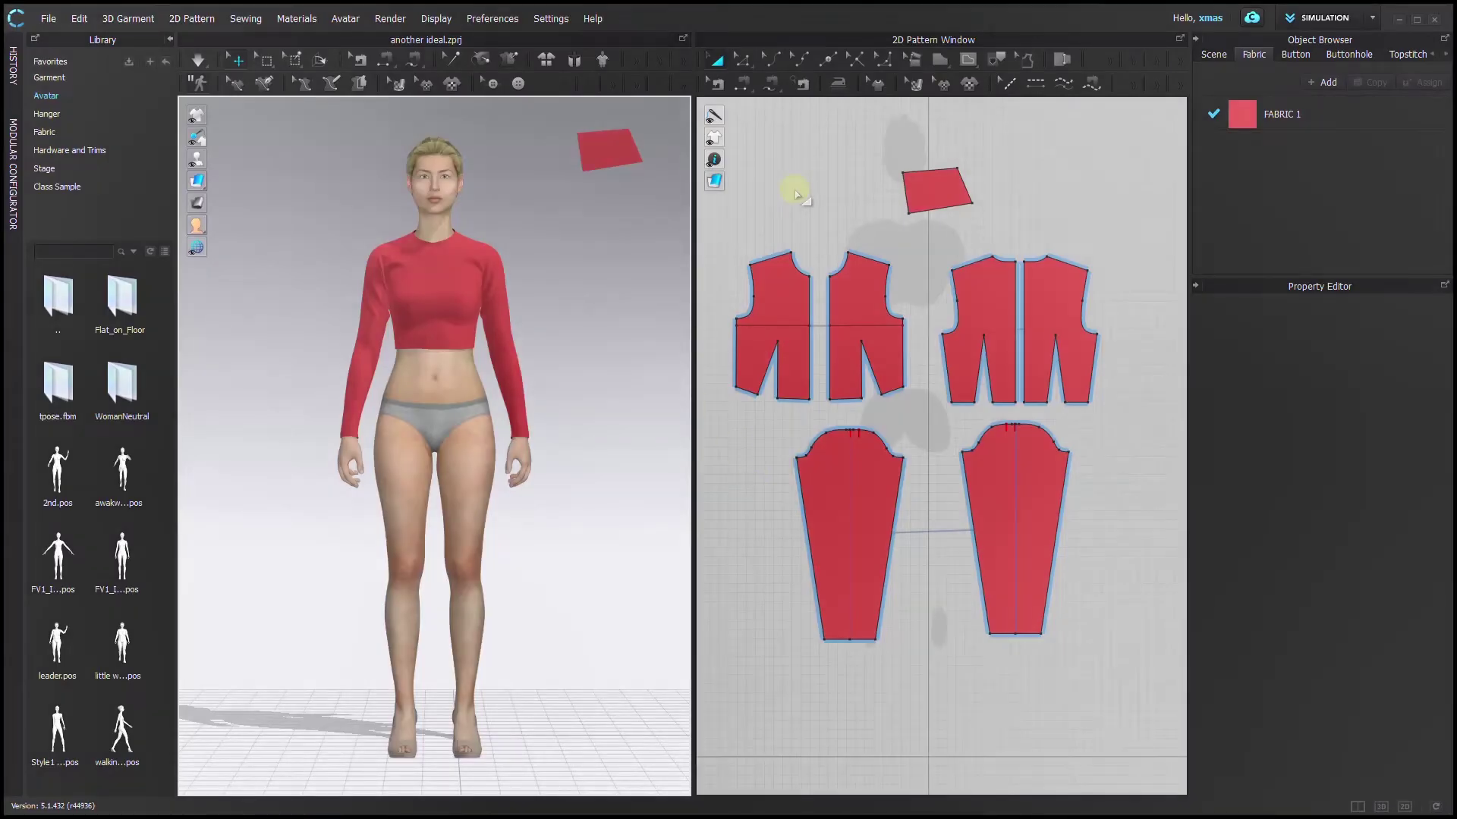
Delete the stray four-sided pattern piece above the bodice patterns
click(954, 182)
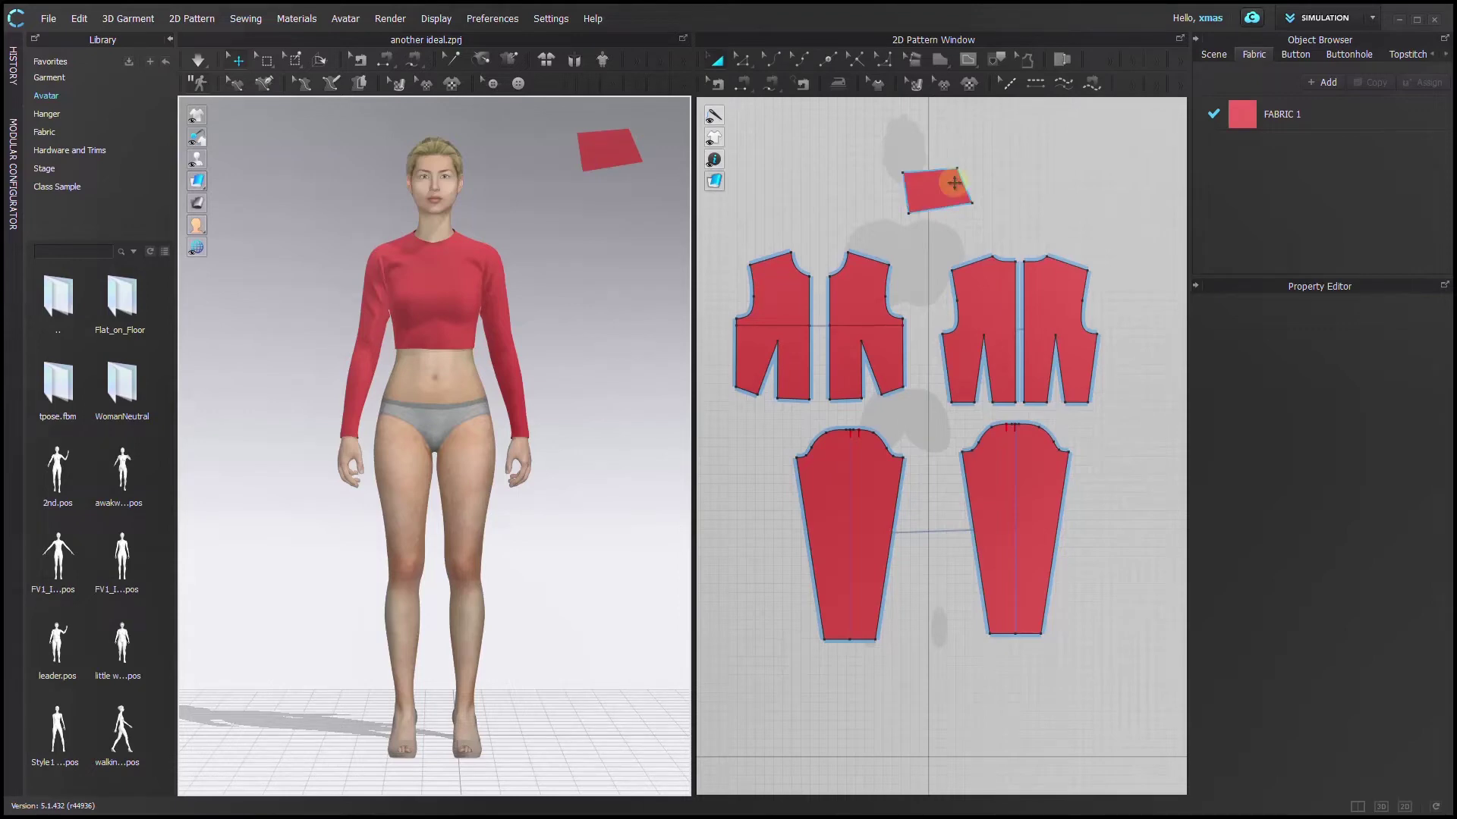
click(953, 183)
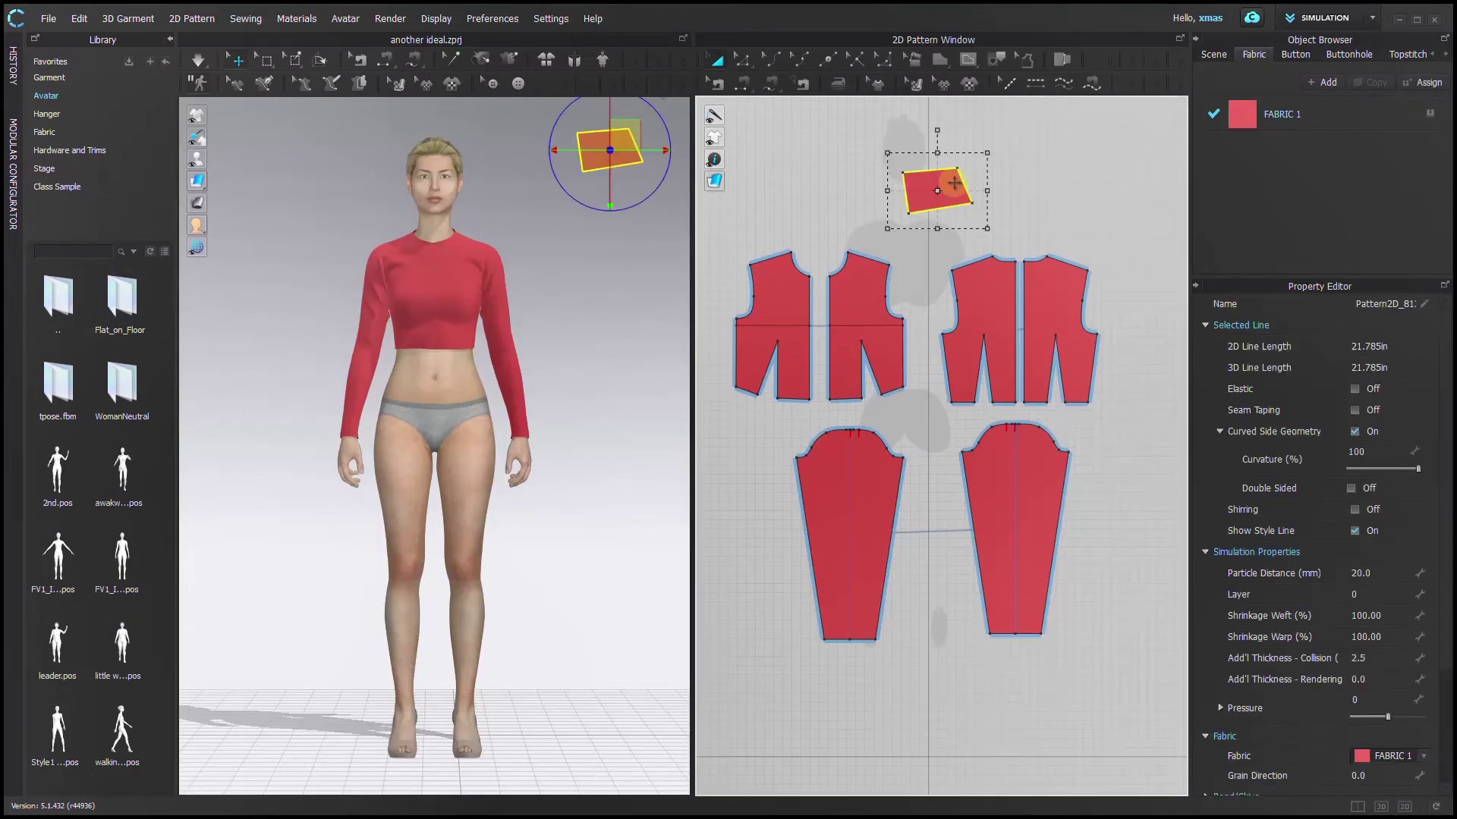
Unfold the front and back bodice pieces along their centre lines so each becomes one full symmetric pattern
scroll(842, 330, up, 2)
click(818, 362)
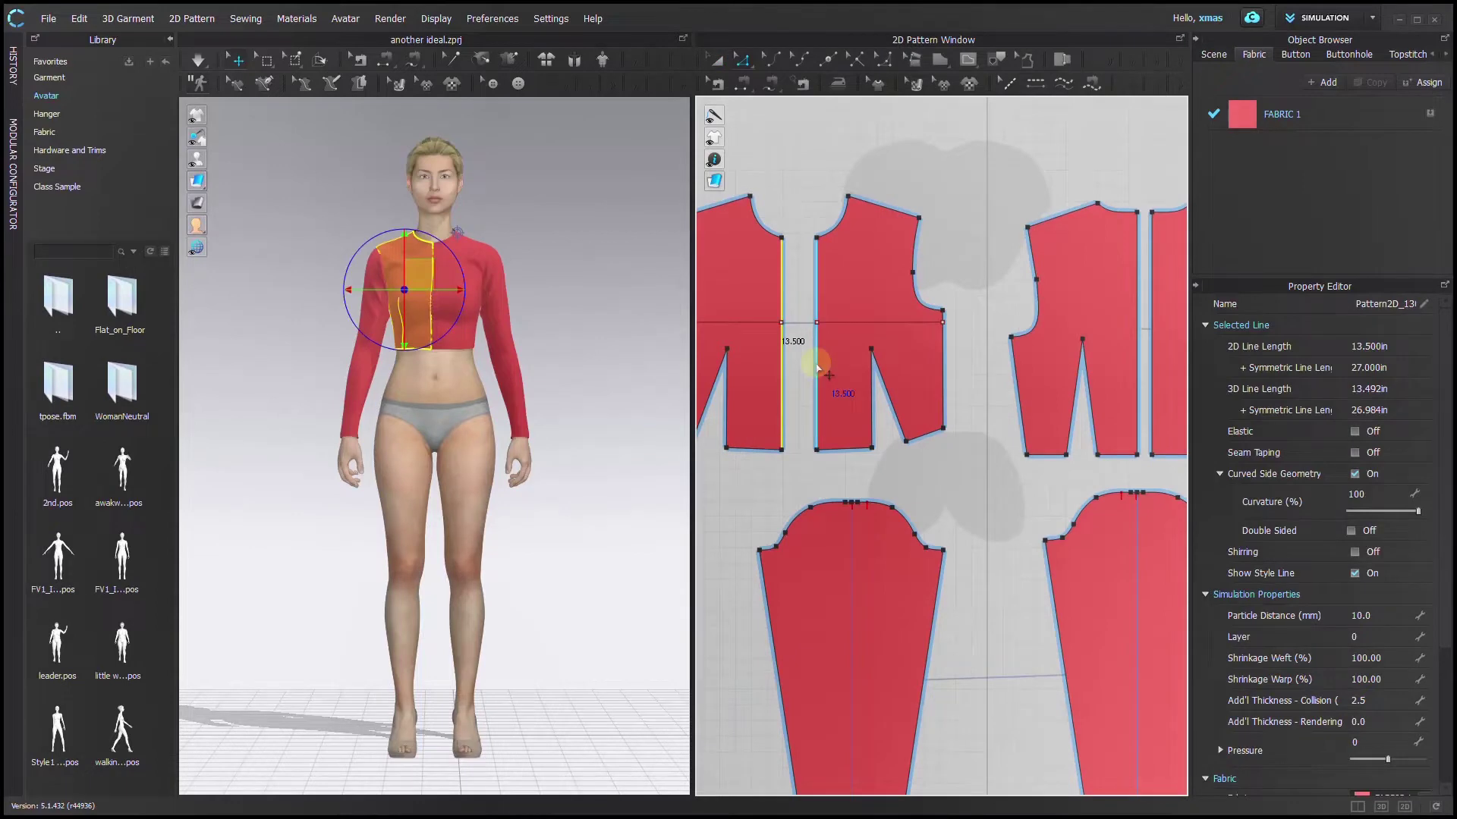
right_click(817, 364)
click(865, 536)
click(1137, 383)
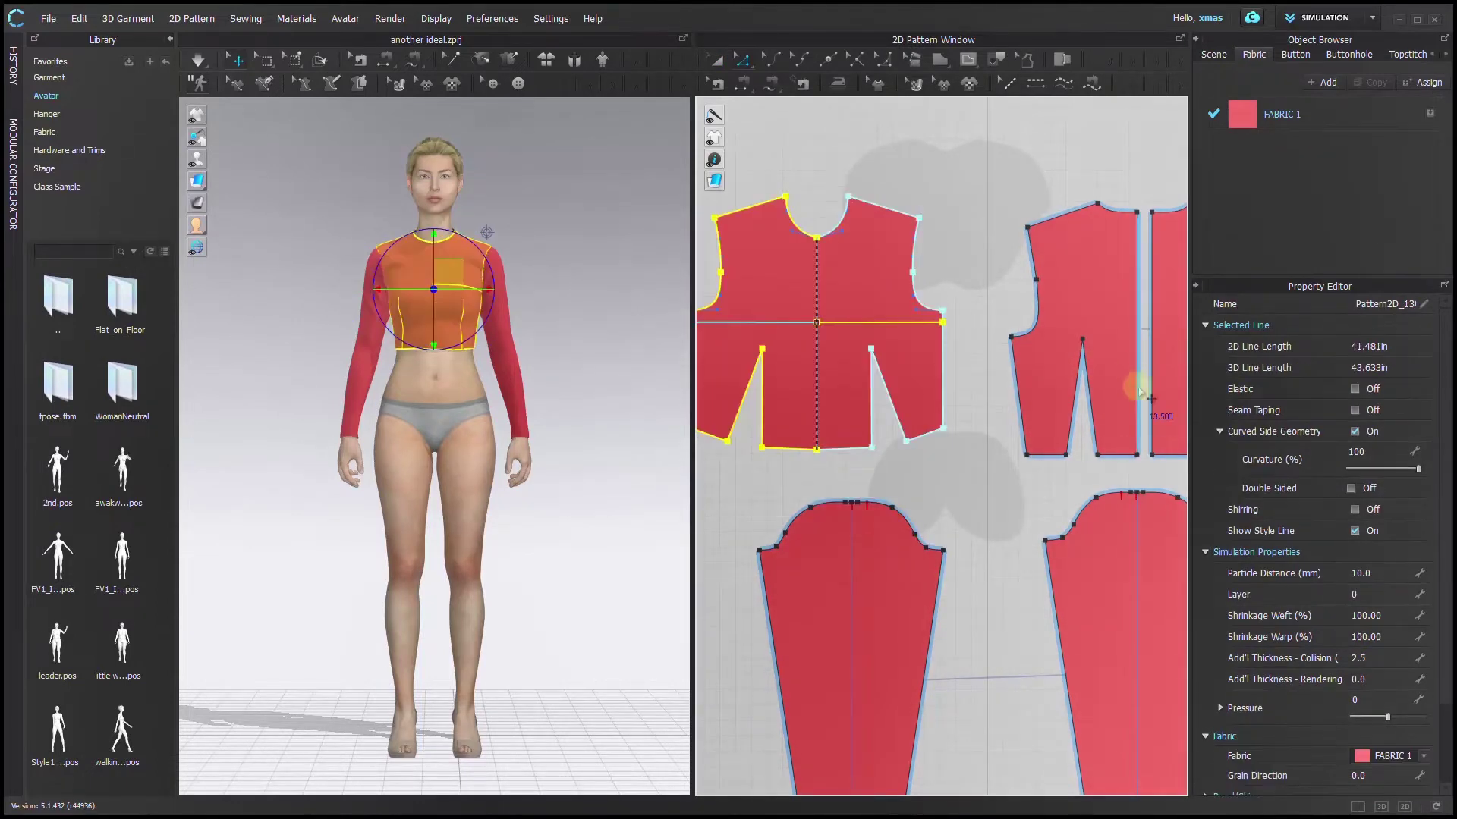
right_click(1140, 387)
click(741, 277)
click(578, 319)
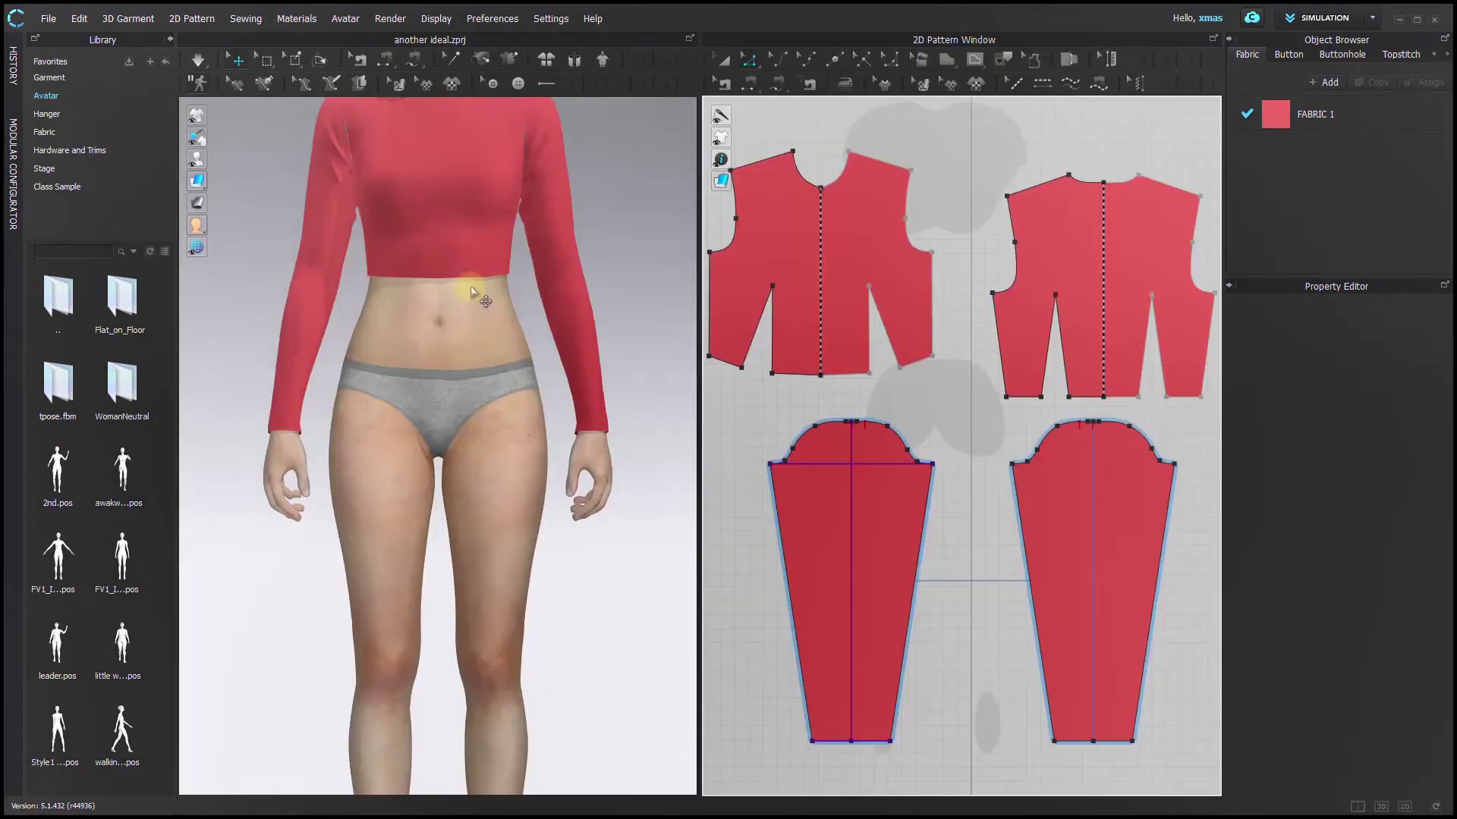
Hide the avatar and switch the layout to show only the 3D garment window
scroll(470, 447, down, 3)
scroll(453, 412, up, 5)
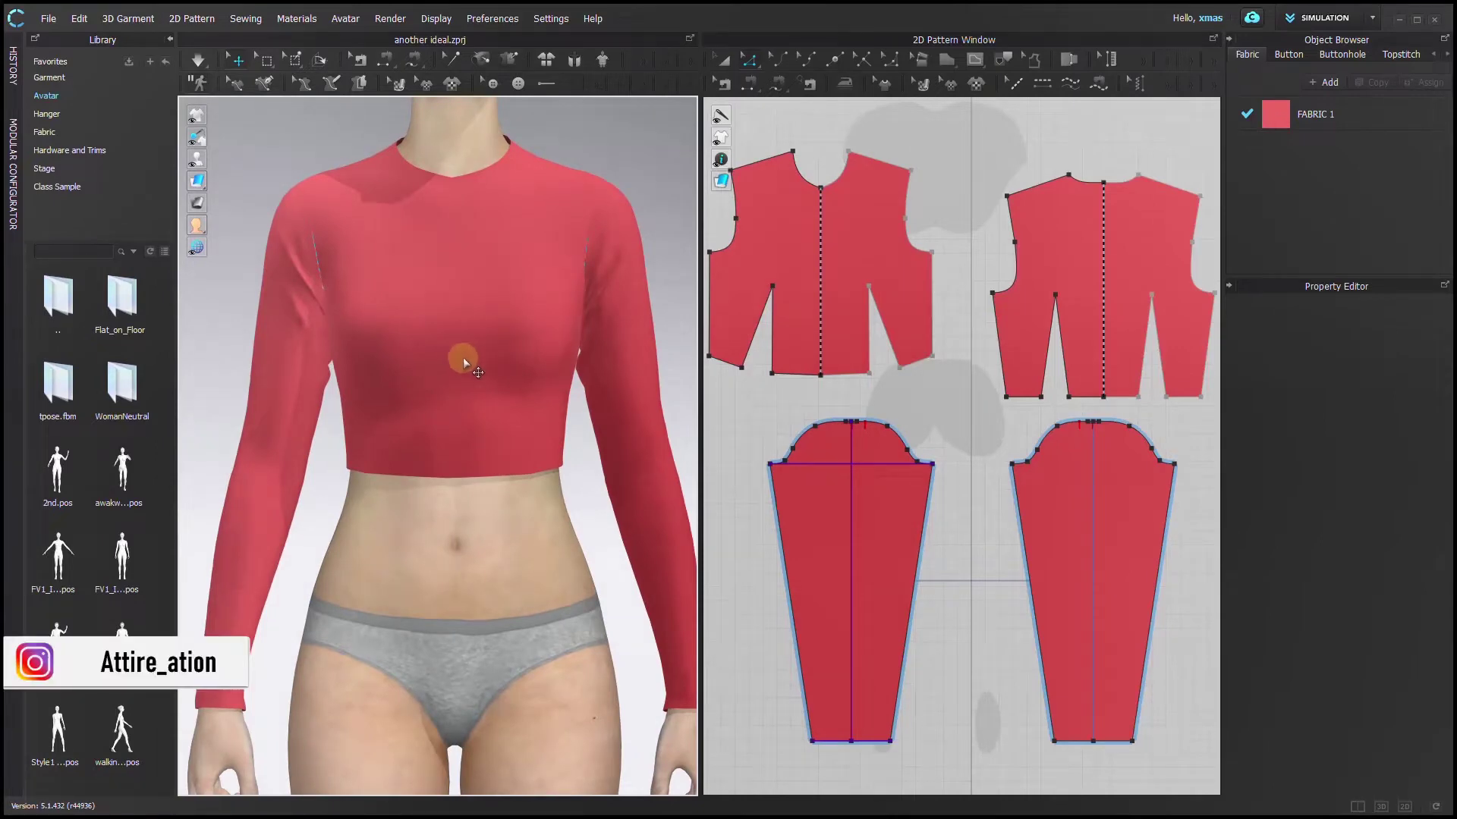
key(shift+a)
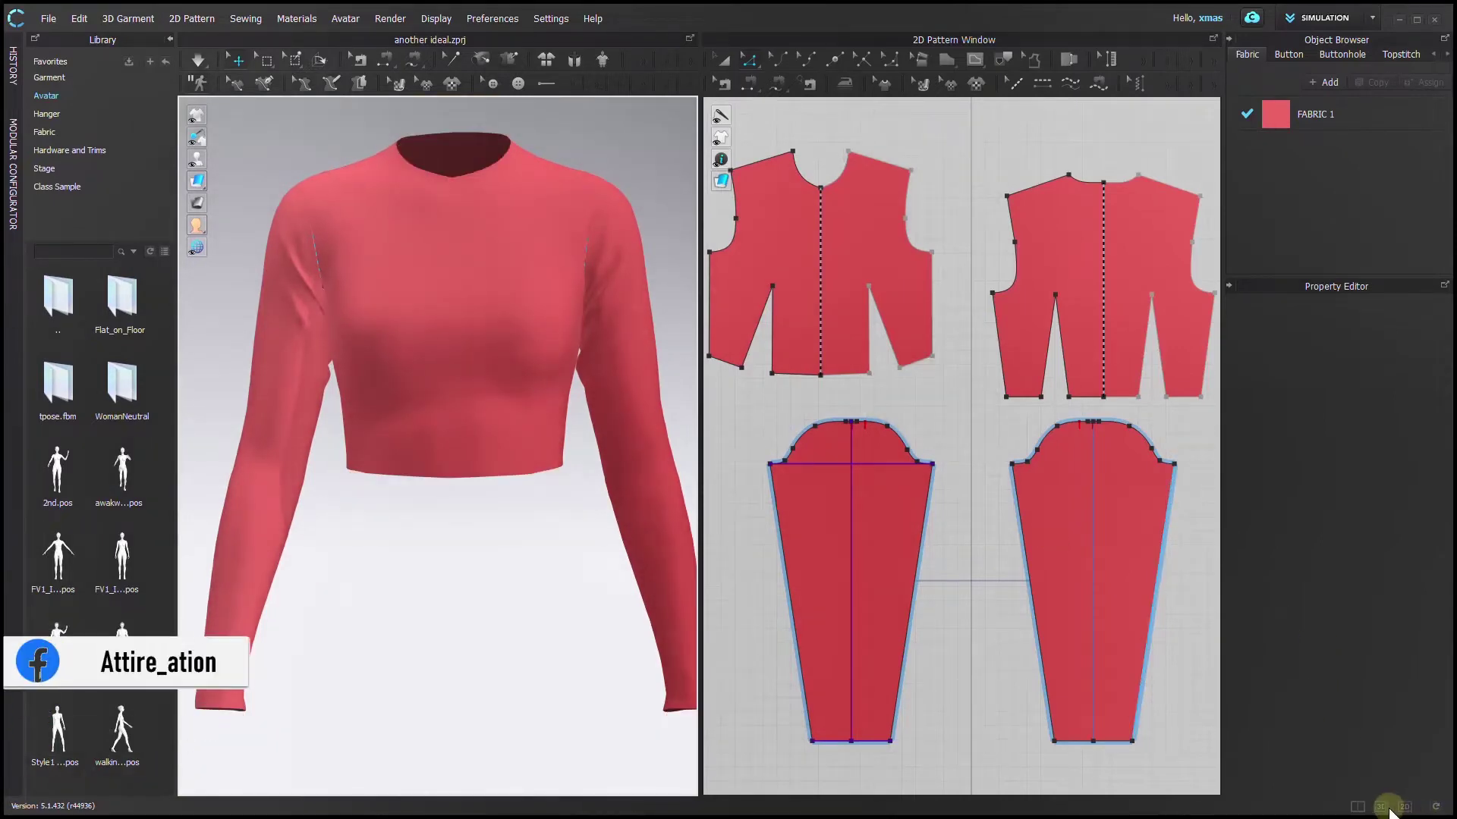
click(1383, 808)
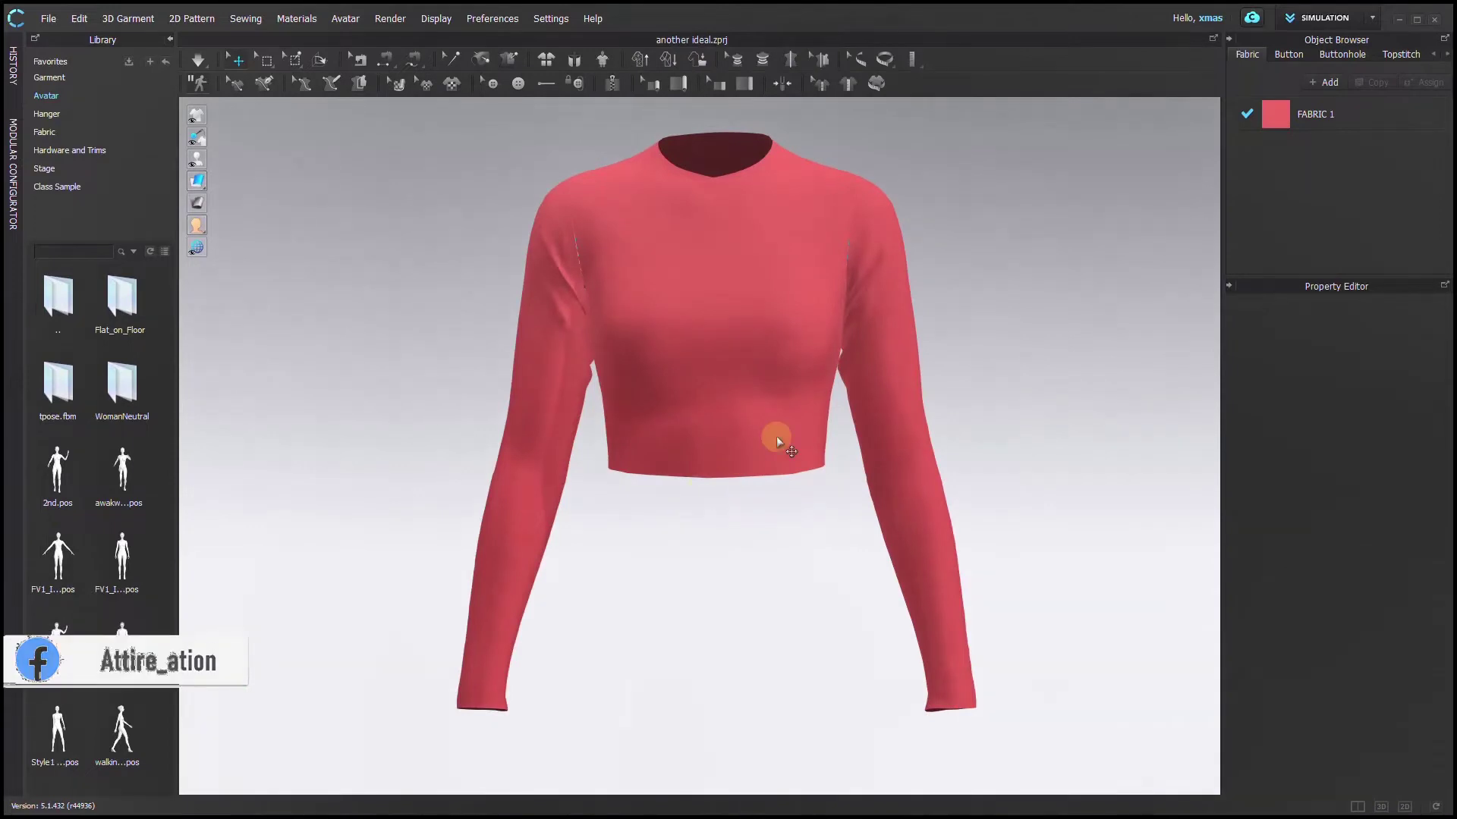
Turn on the display of style lines on the 3D garment
mouse_move(195, 117)
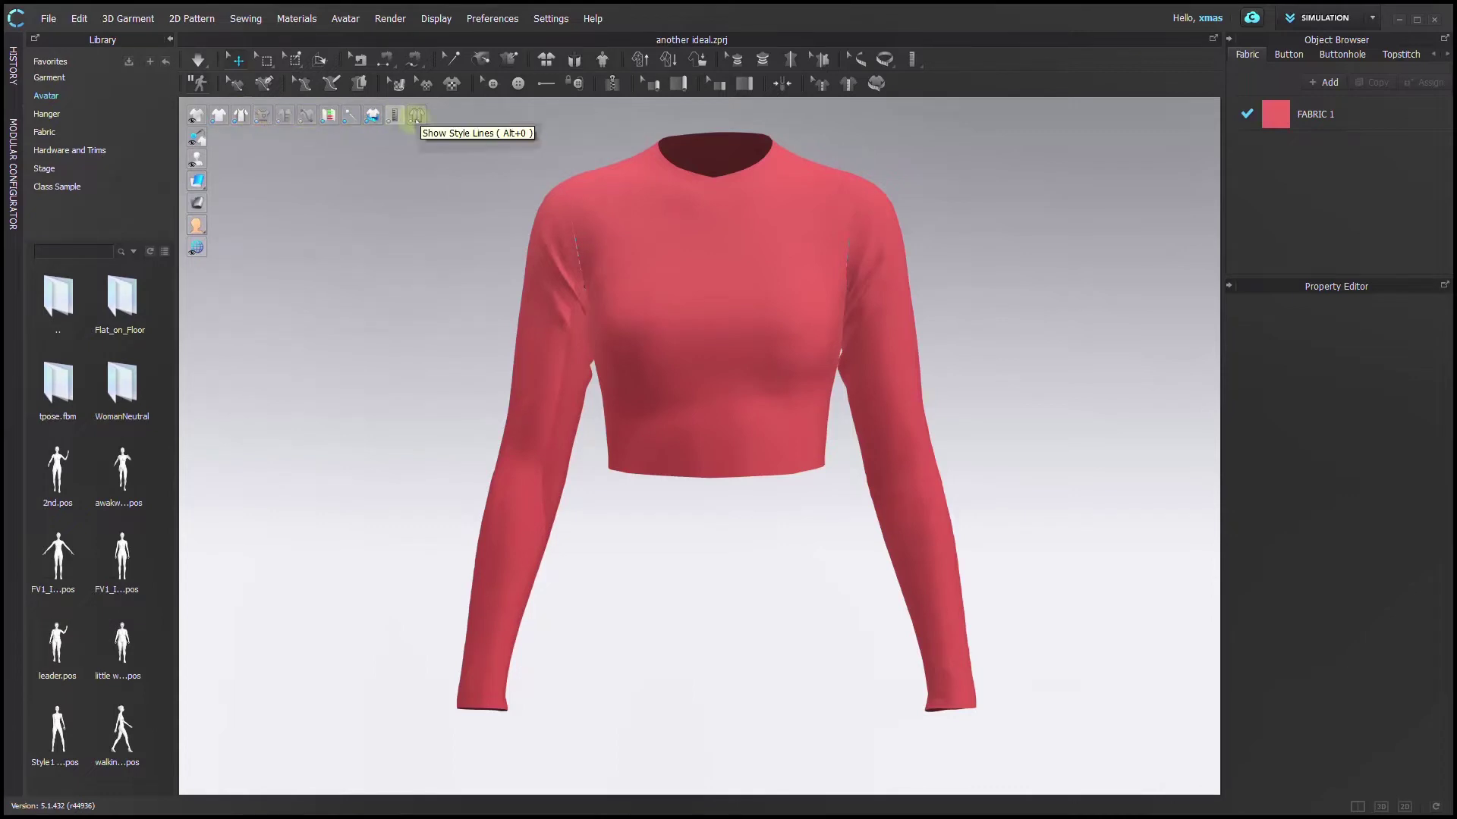
click(417, 116)
click(417, 116)
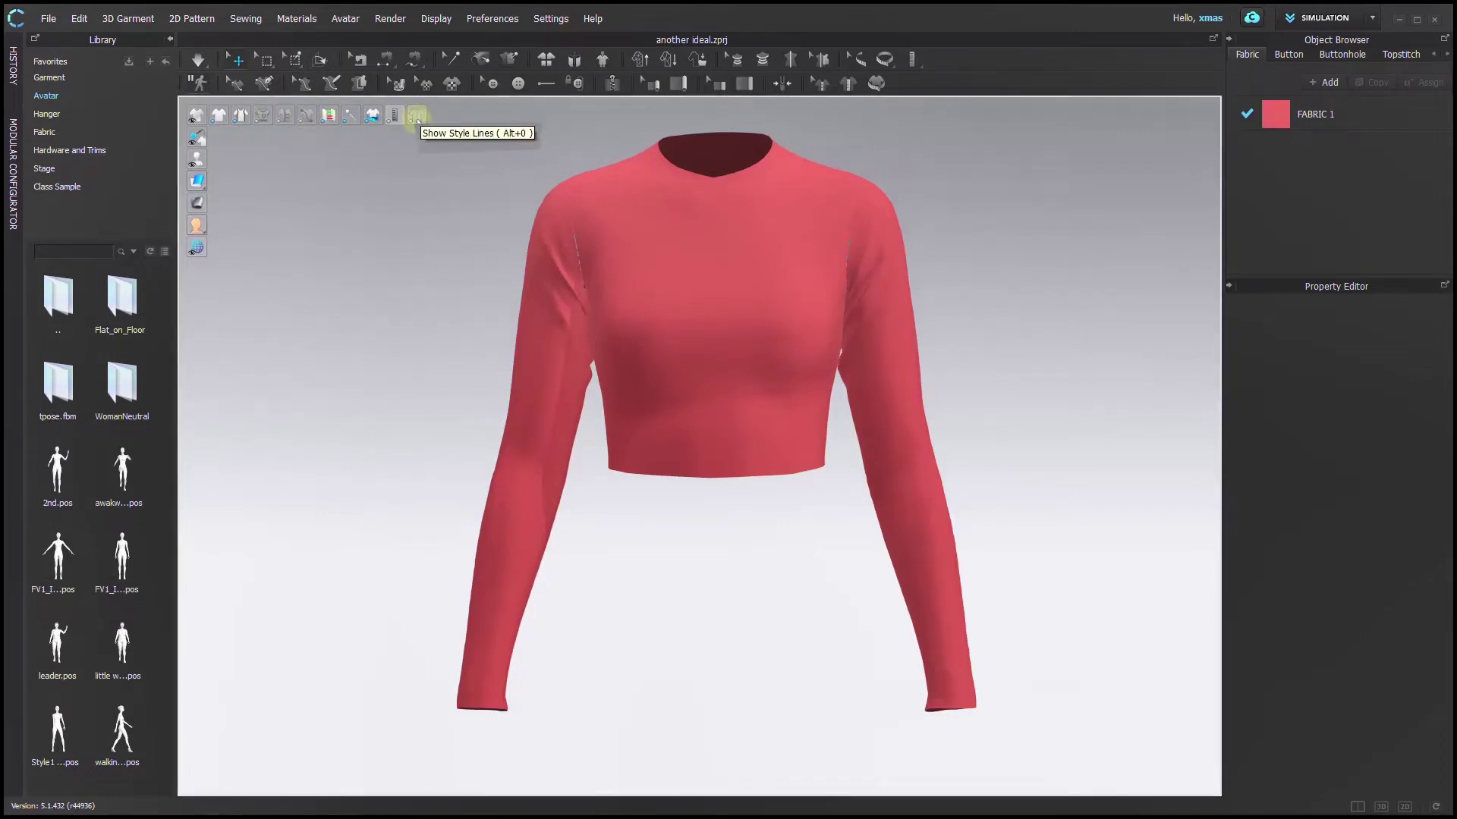
click(417, 117)
click(419, 121)
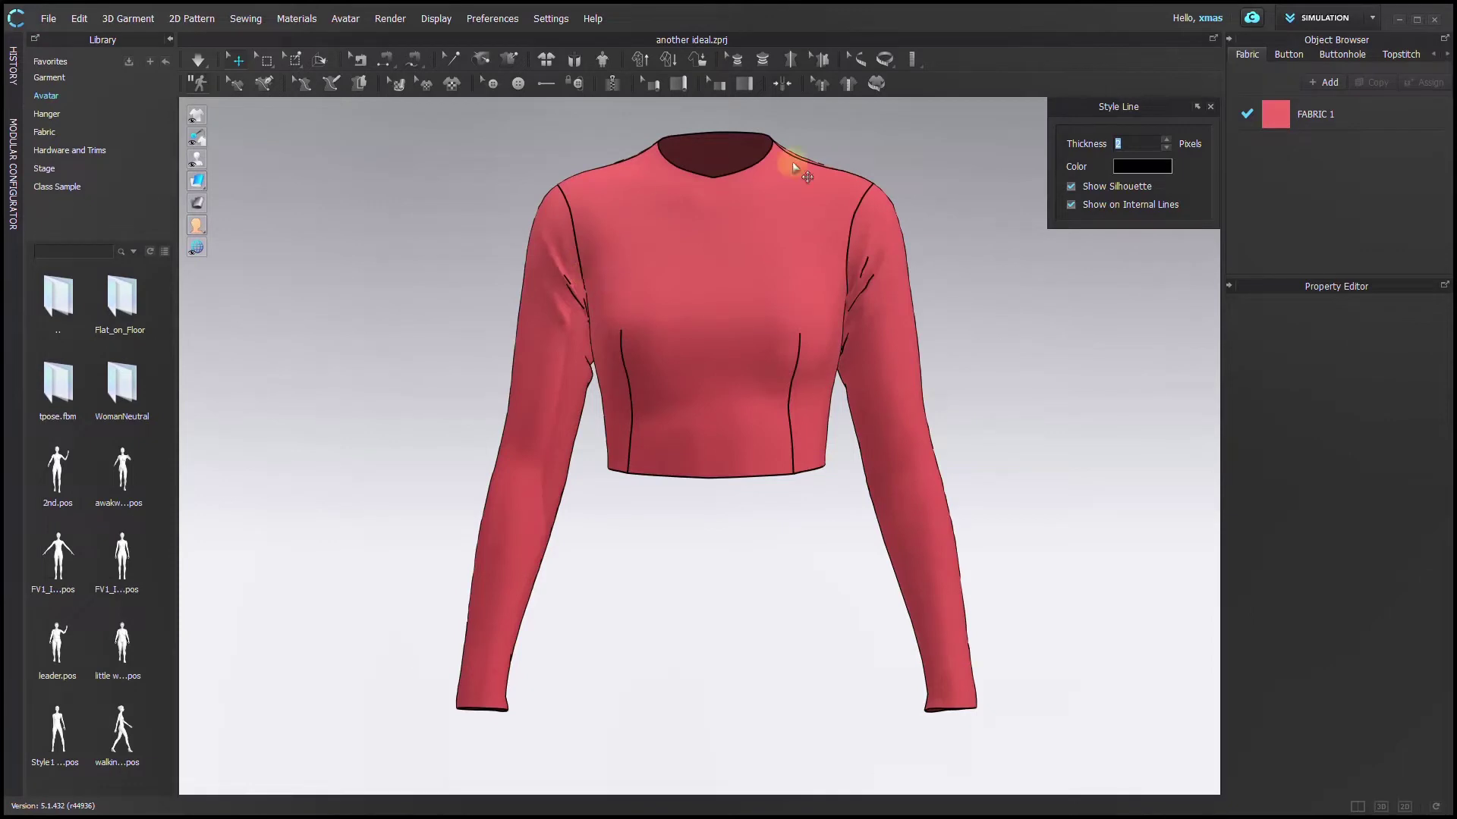
Try thicker style lines on the garment and settle on a thickness of 2 pixels
click(1167, 139)
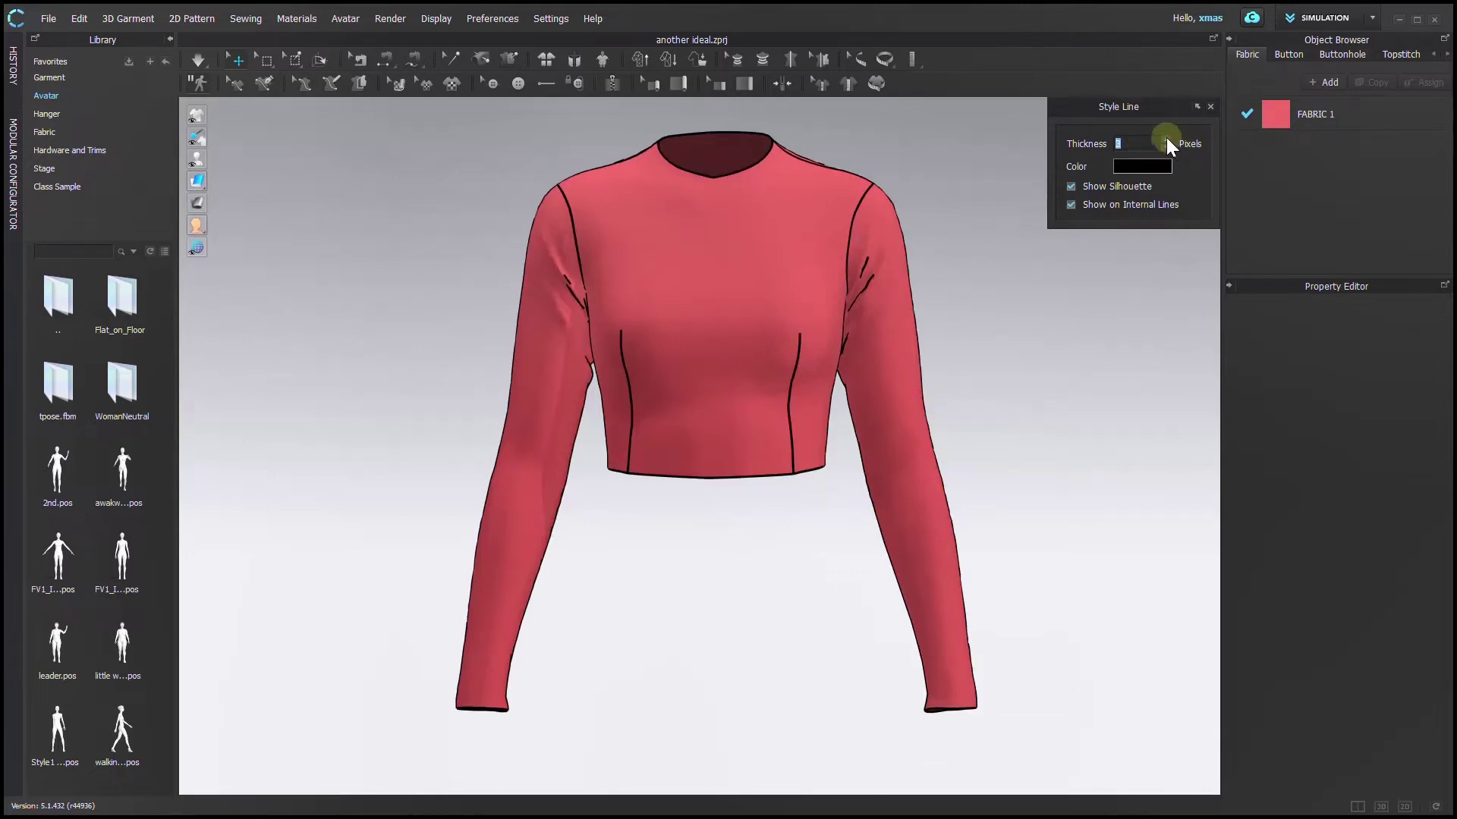
click(1166, 140)
click(1166, 139)
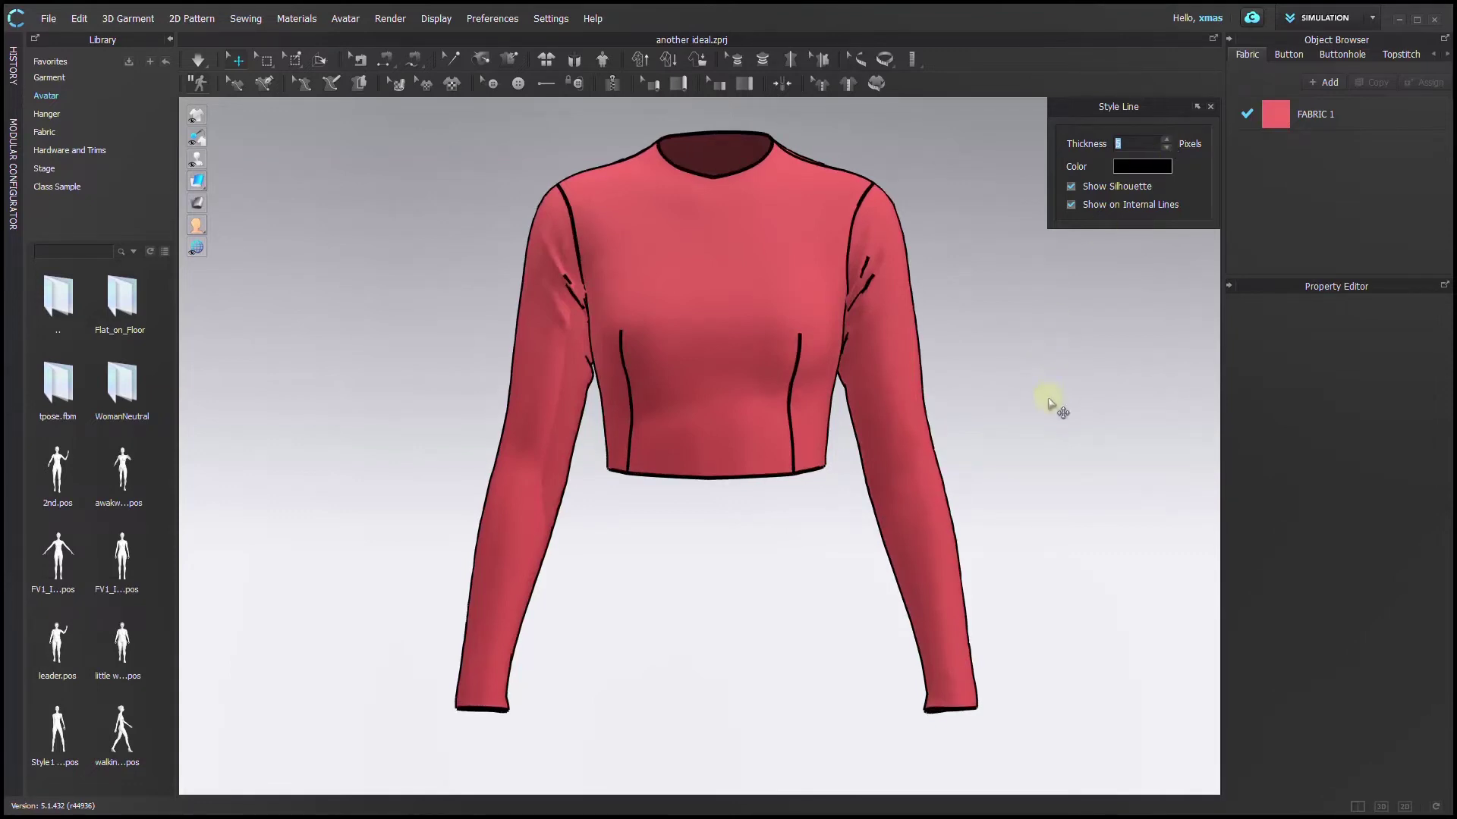
right_drag(961, 433, 1050, 416)
click(1166, 147)
click(1166, 147)
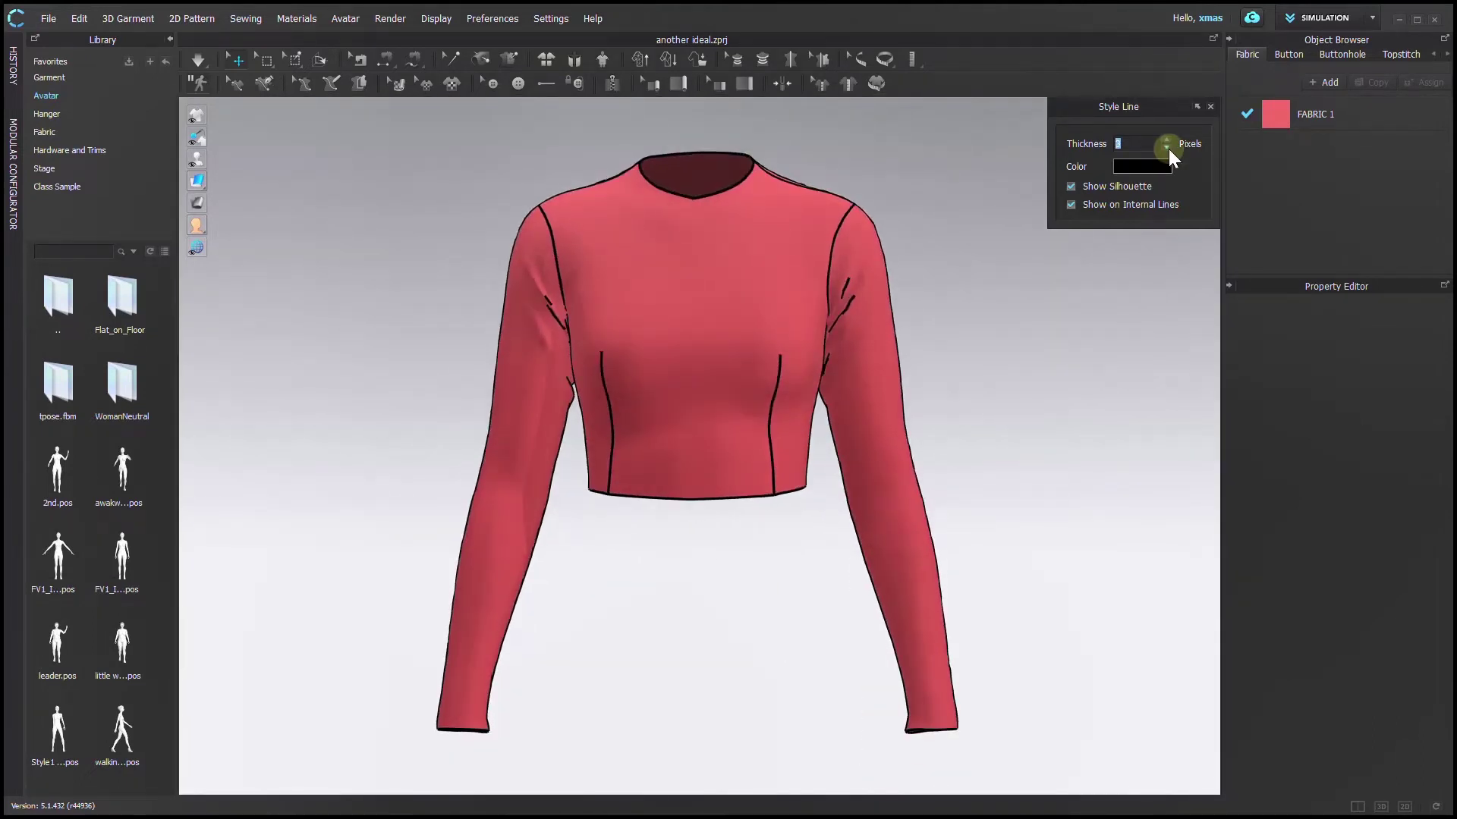
click(1166, 146)
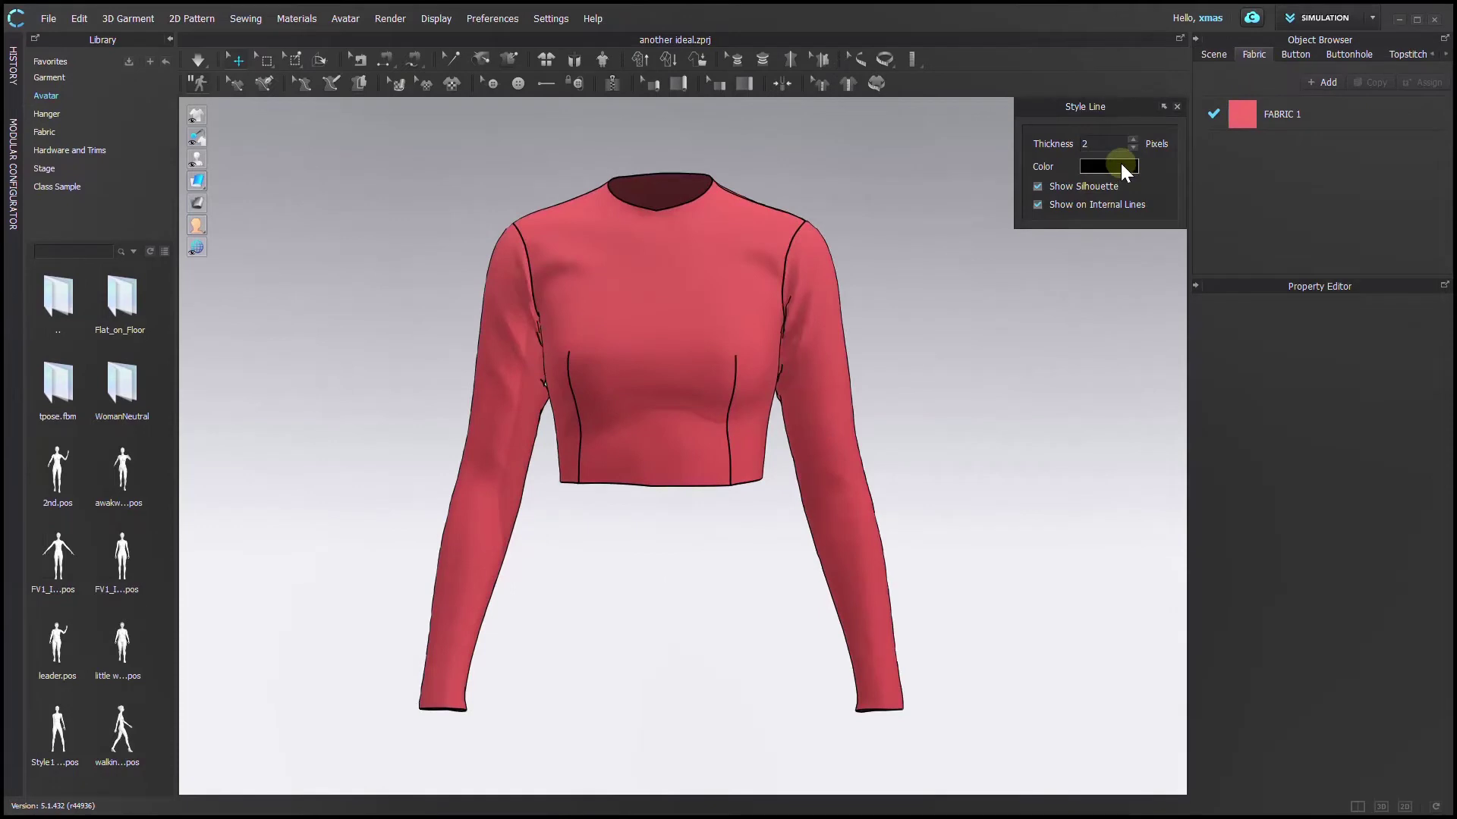
Set the style line color to a deep blue
click(1108, 168)
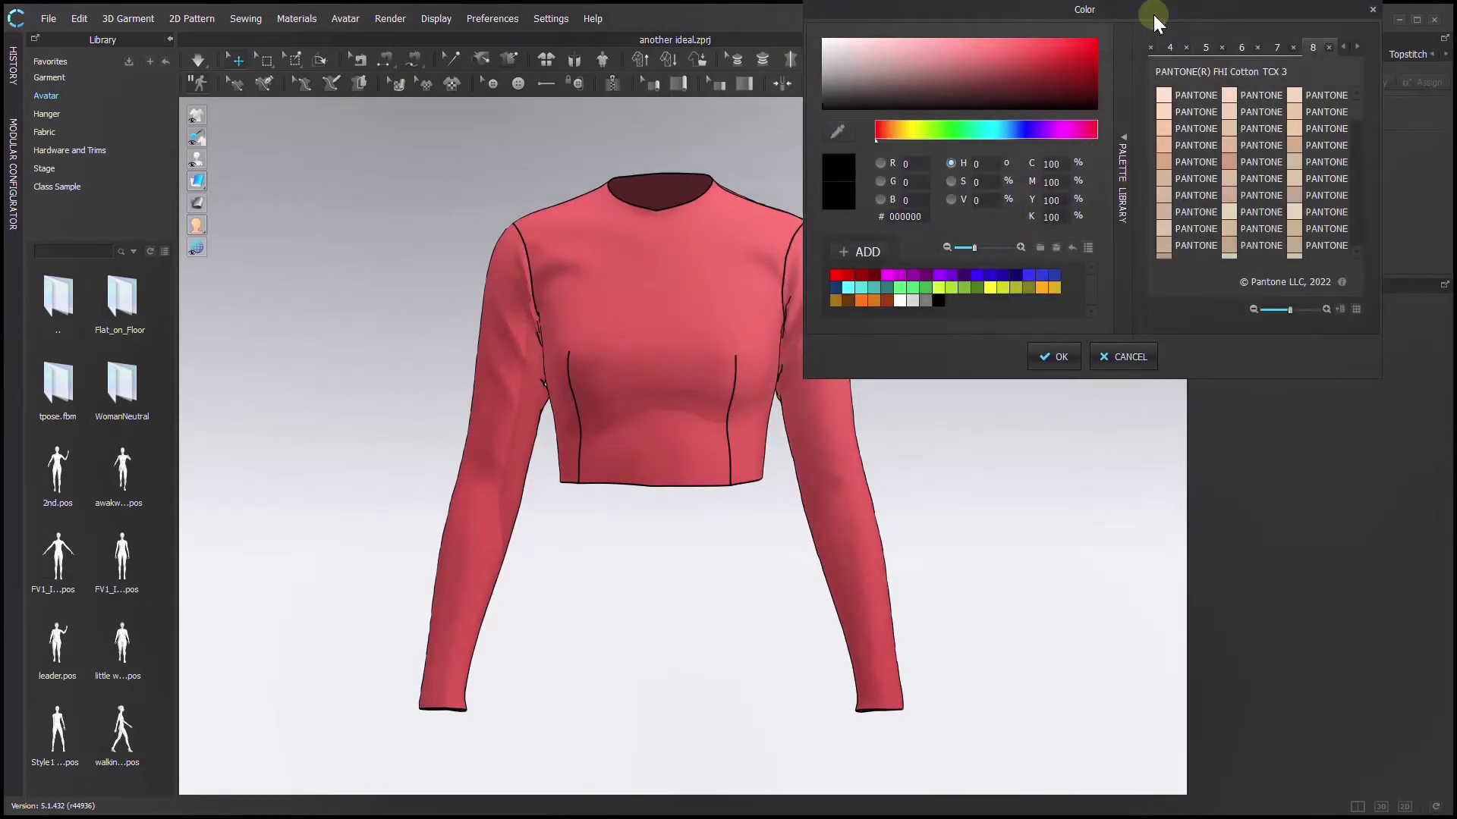
drag(1153, 16, 1148, 138)
click(1023, 252)
click(1058, 175)
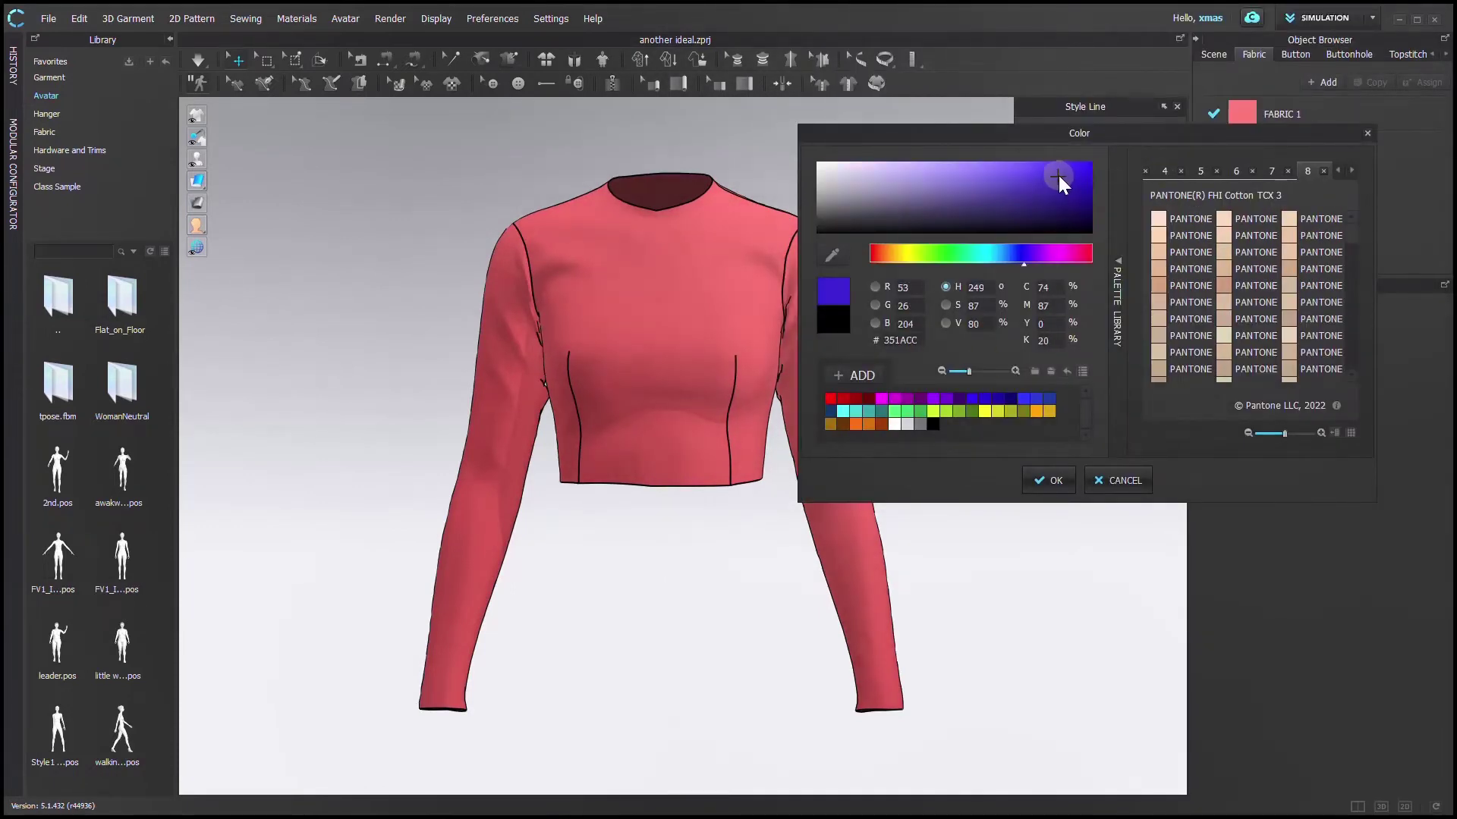
click(1047, 477)
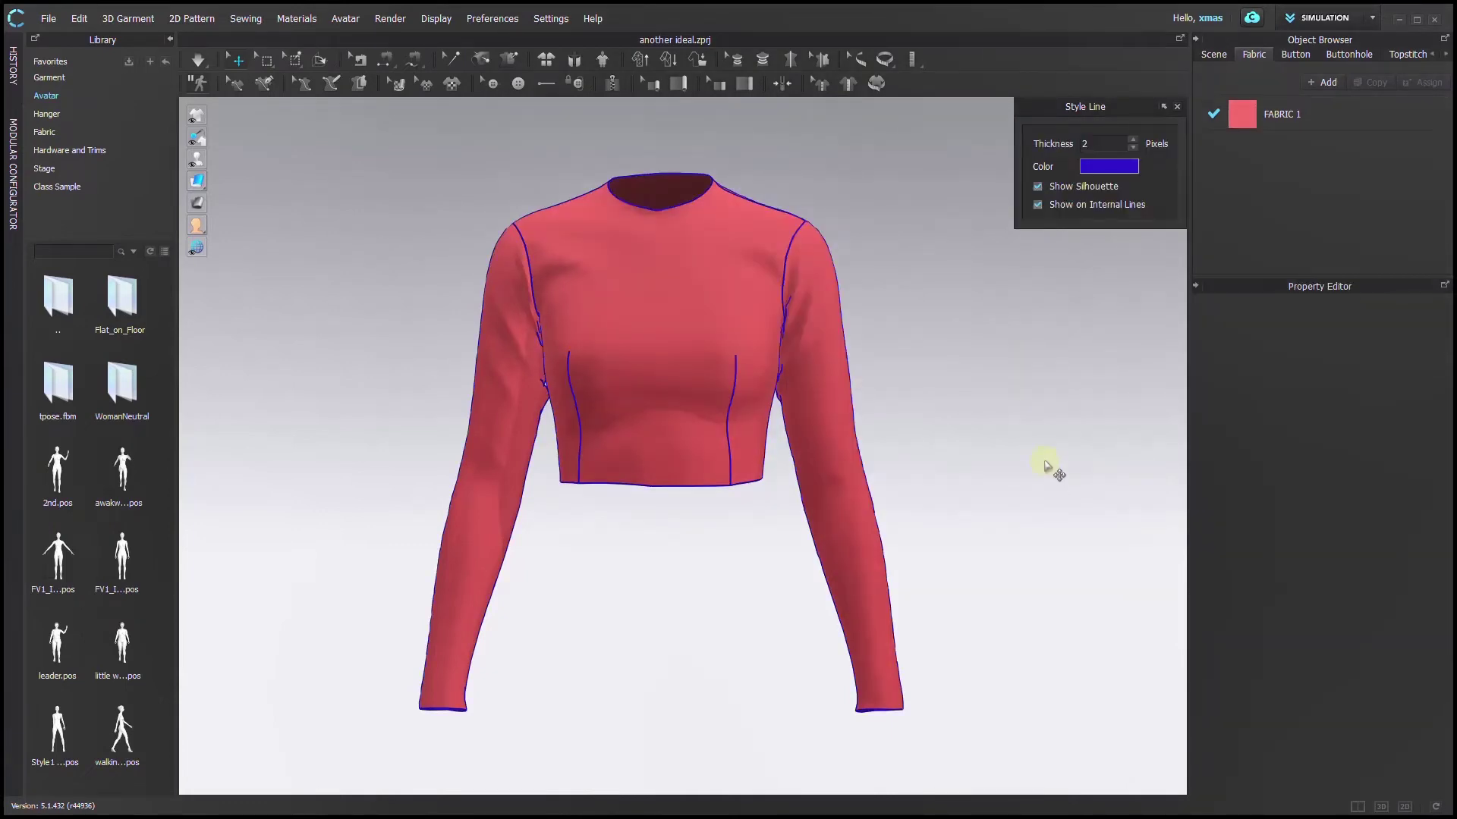
Change the style line color back to black
click(1108, 166)
click(989, 82)
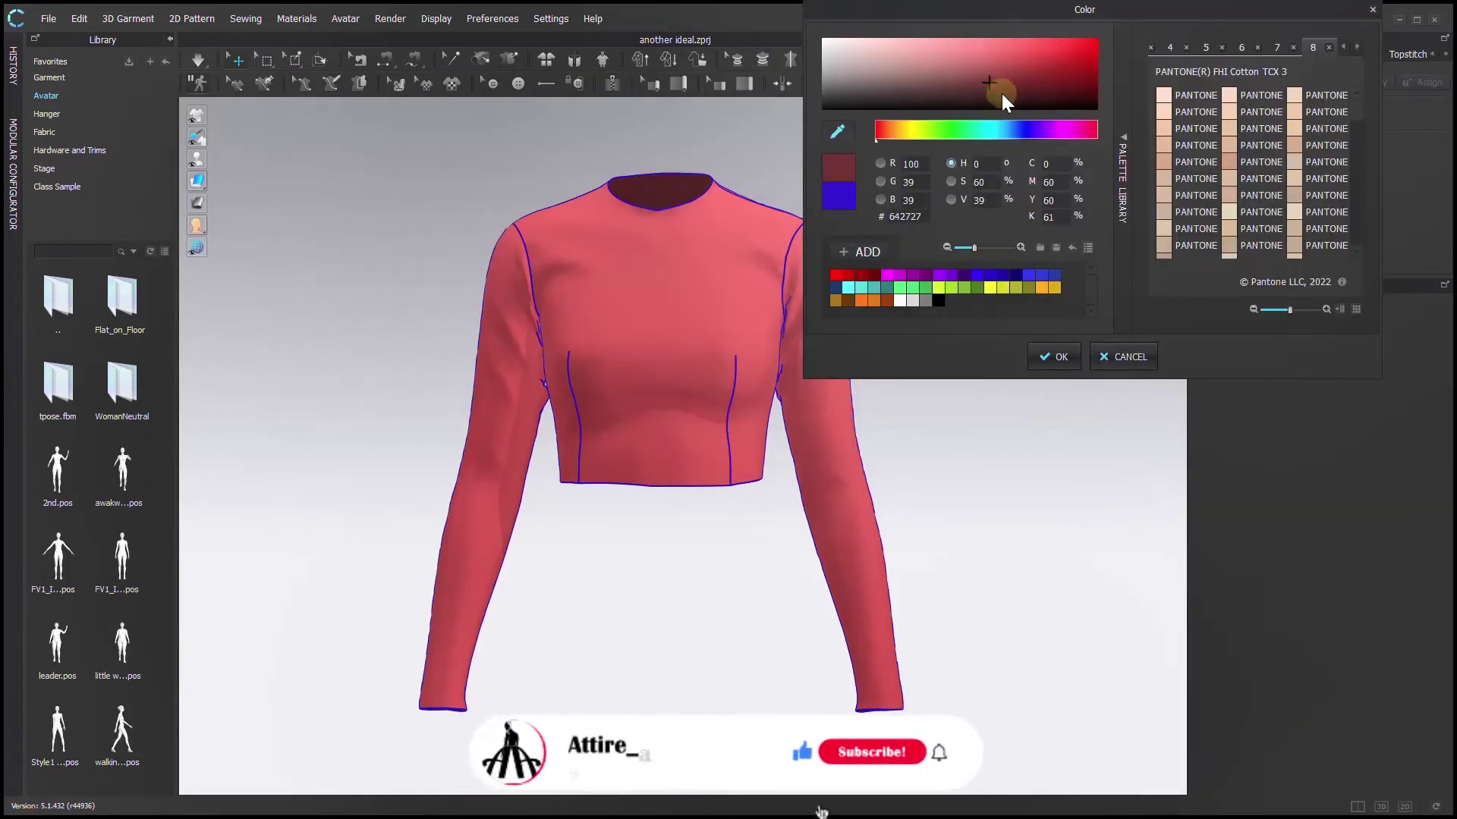
click(1054, 356)
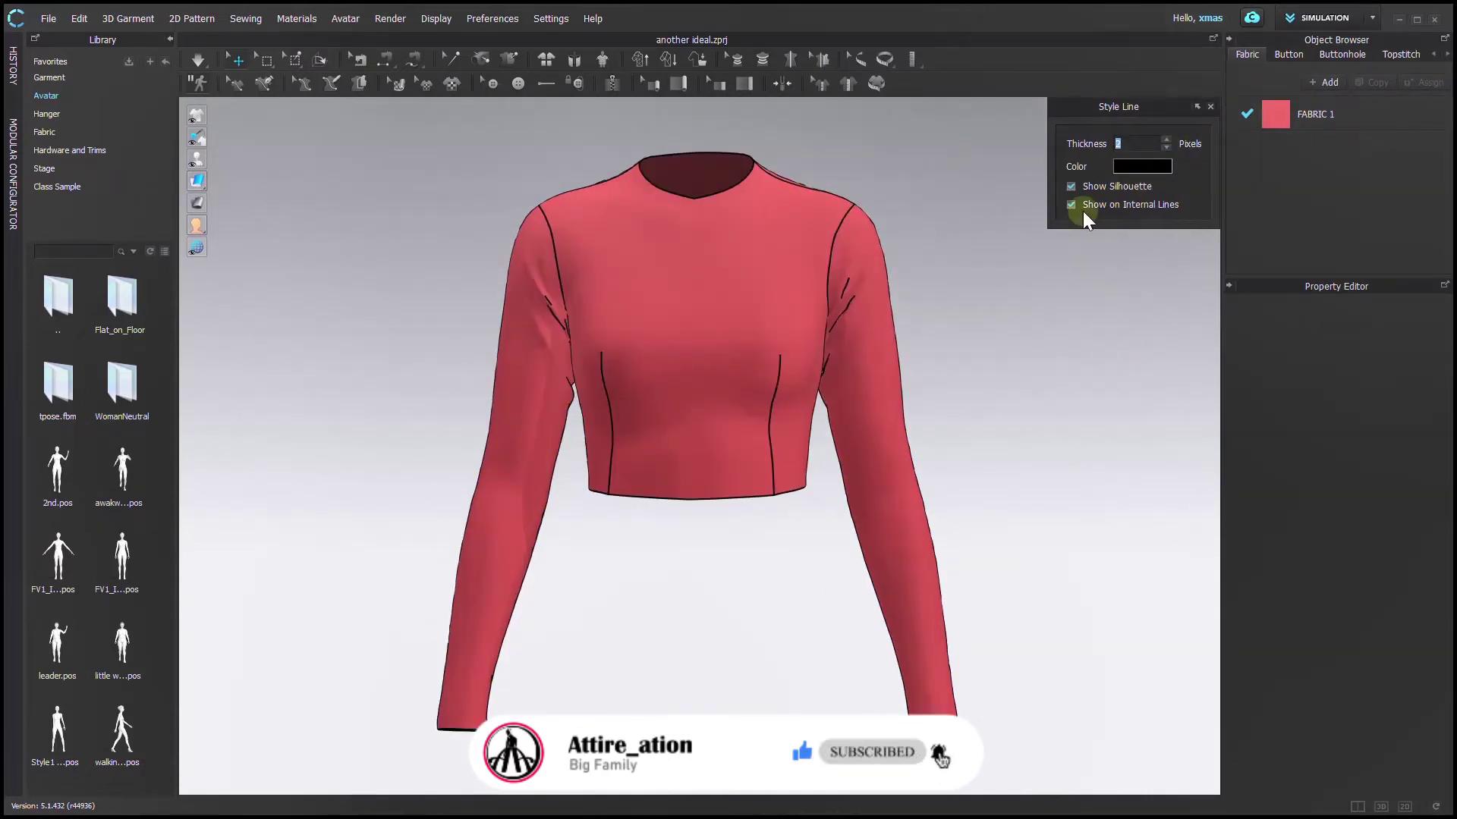
Switch Show Silhouette and Show on Internal Lines off and back on to compare the style line display
click(1071, 185)
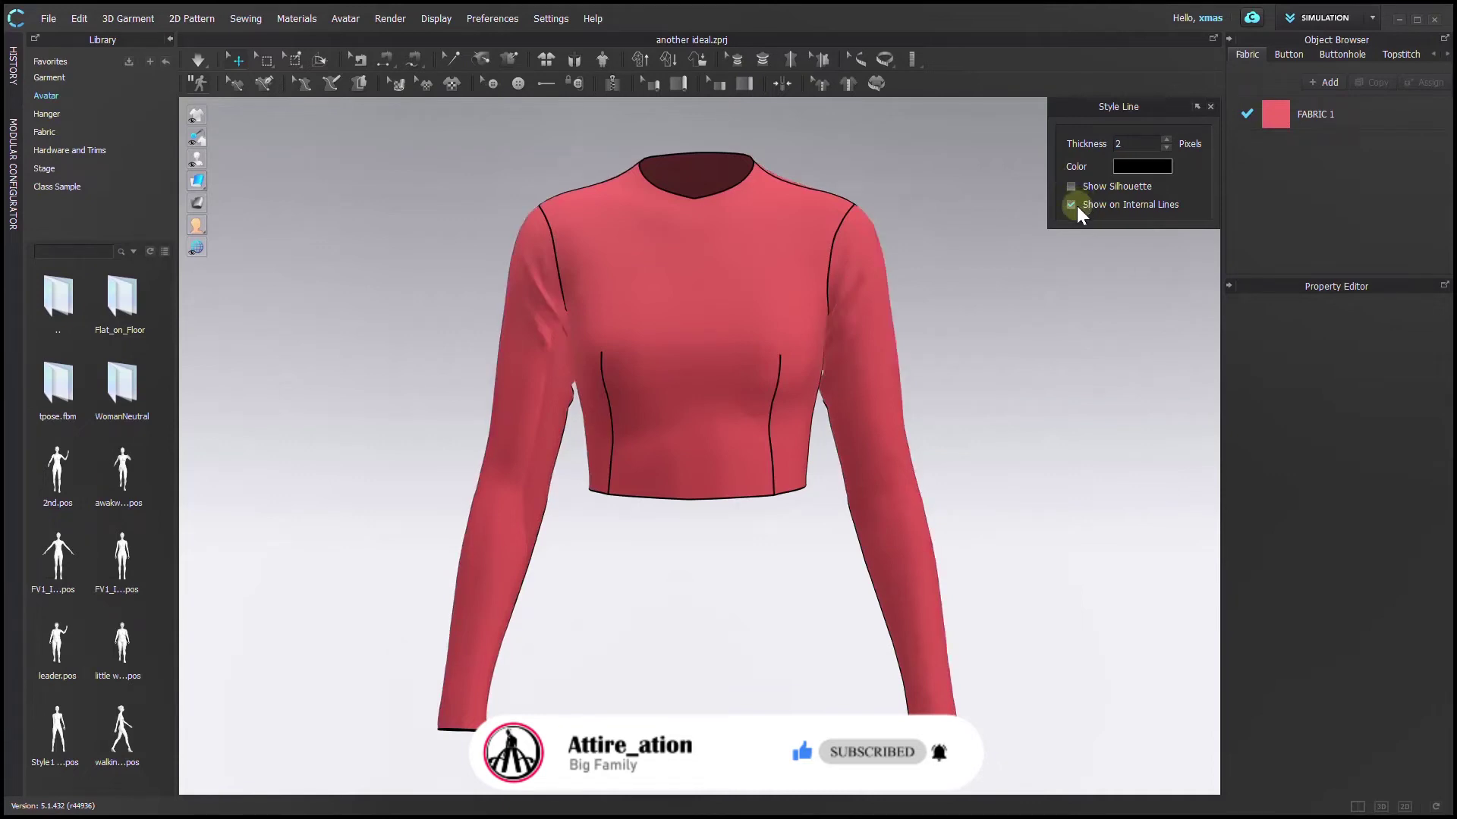
click(1072, 203)
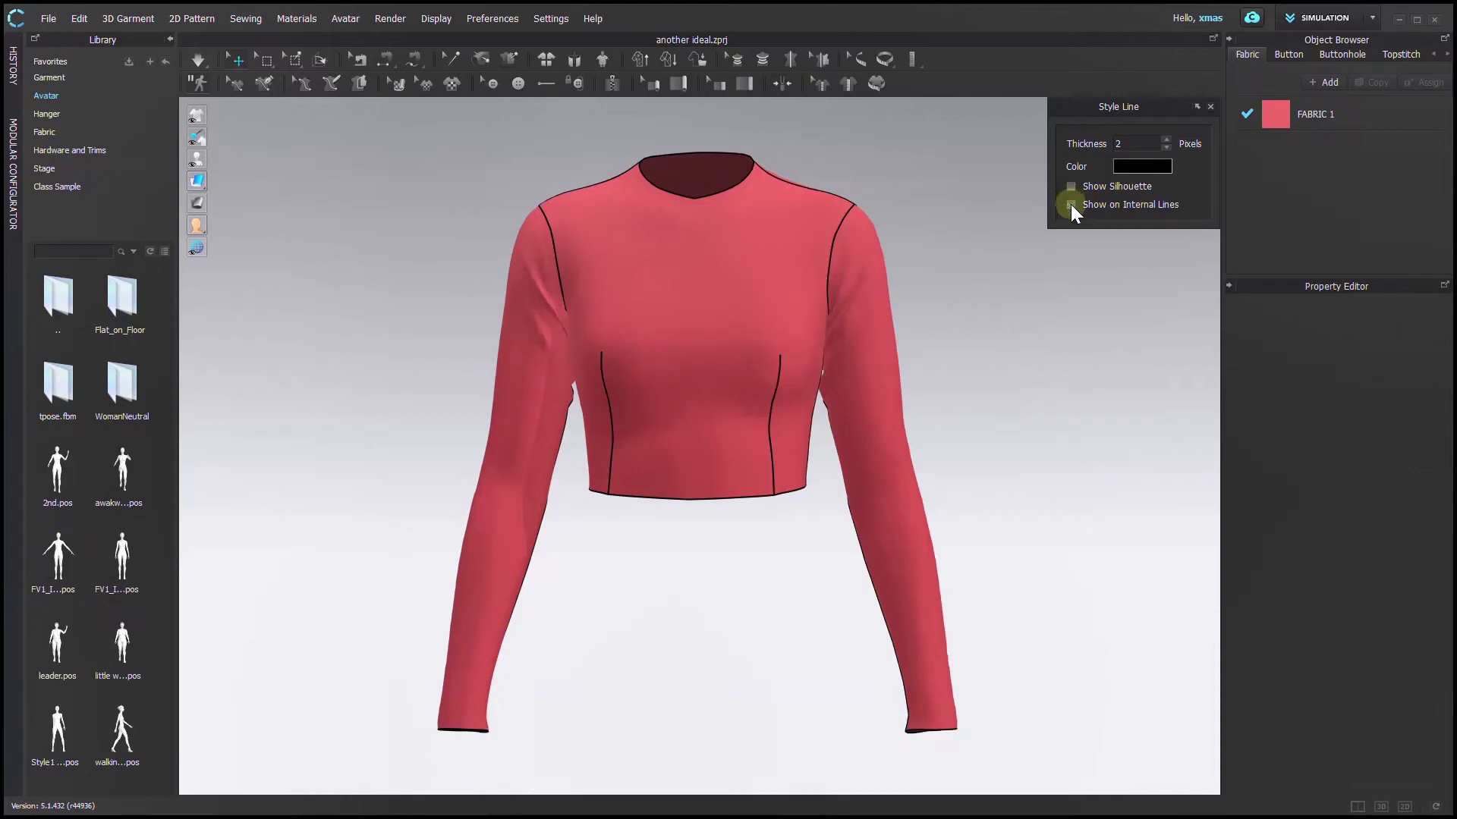
click(1071, 187)
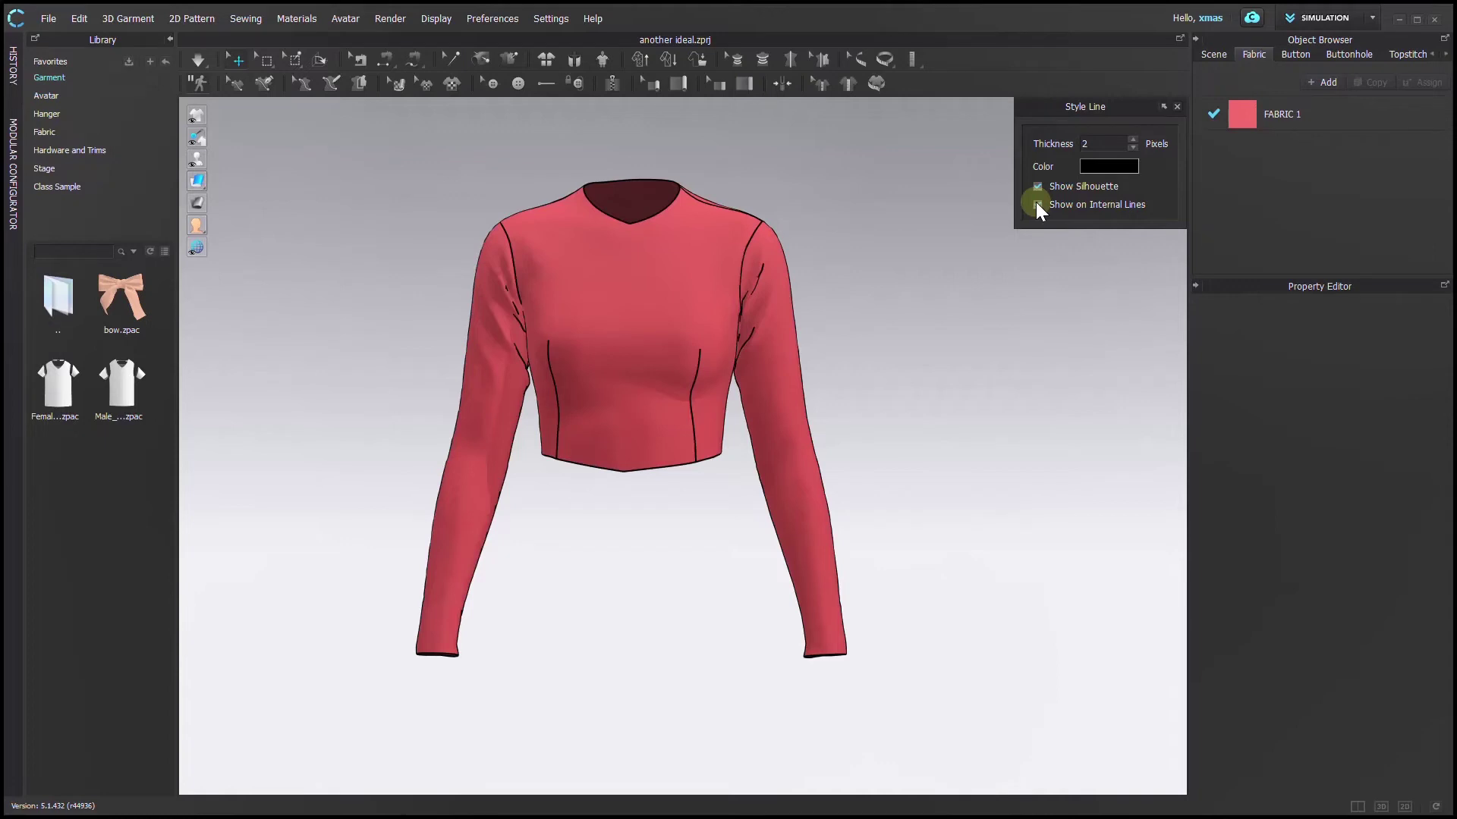
click(1037, 204)
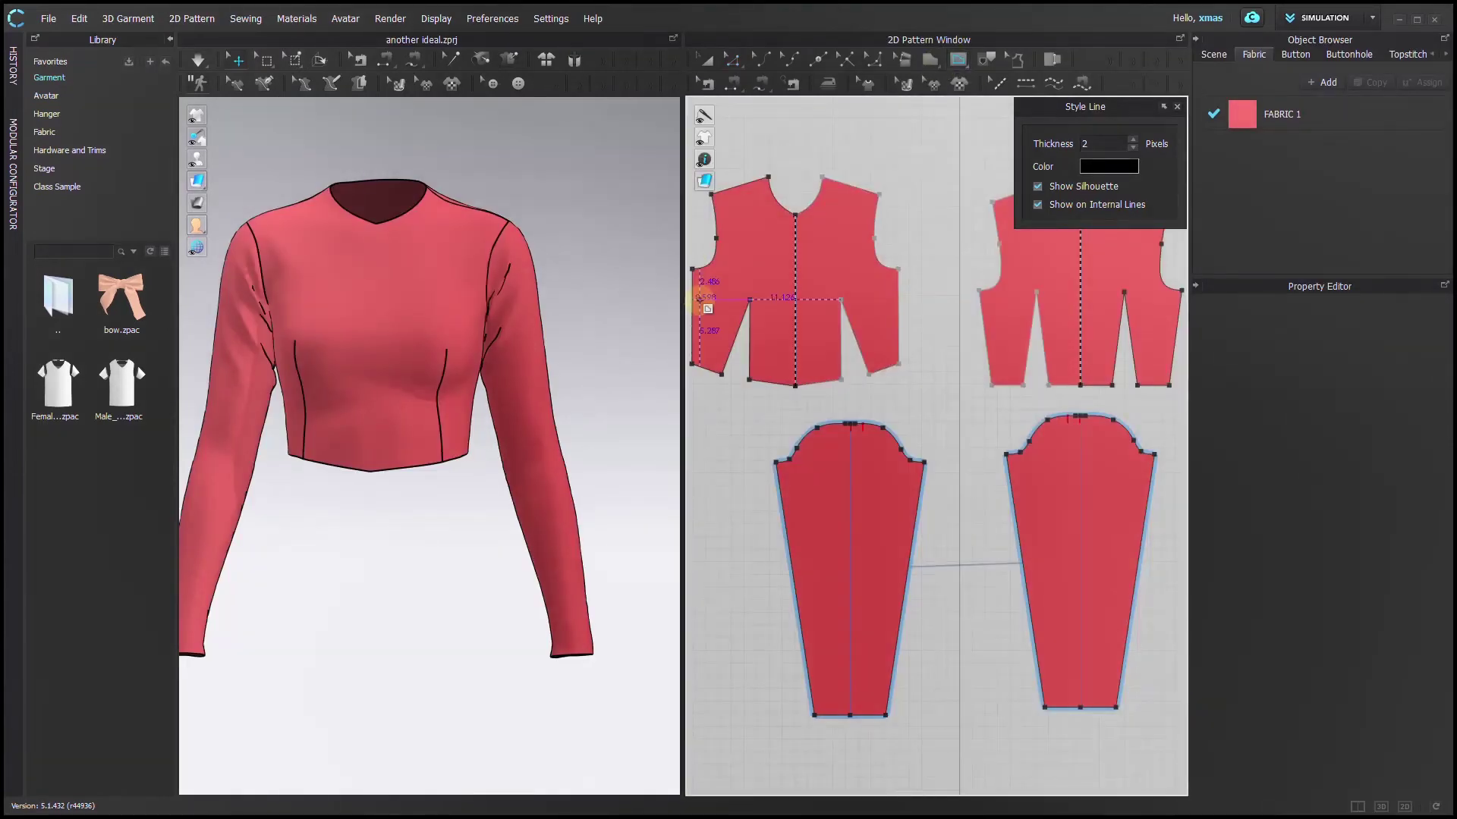
Draw a symmetric internal line about 8.46 in long on the front bodice, from the side seam up to the centre line
click(692, 291)
double_click(795, 261)
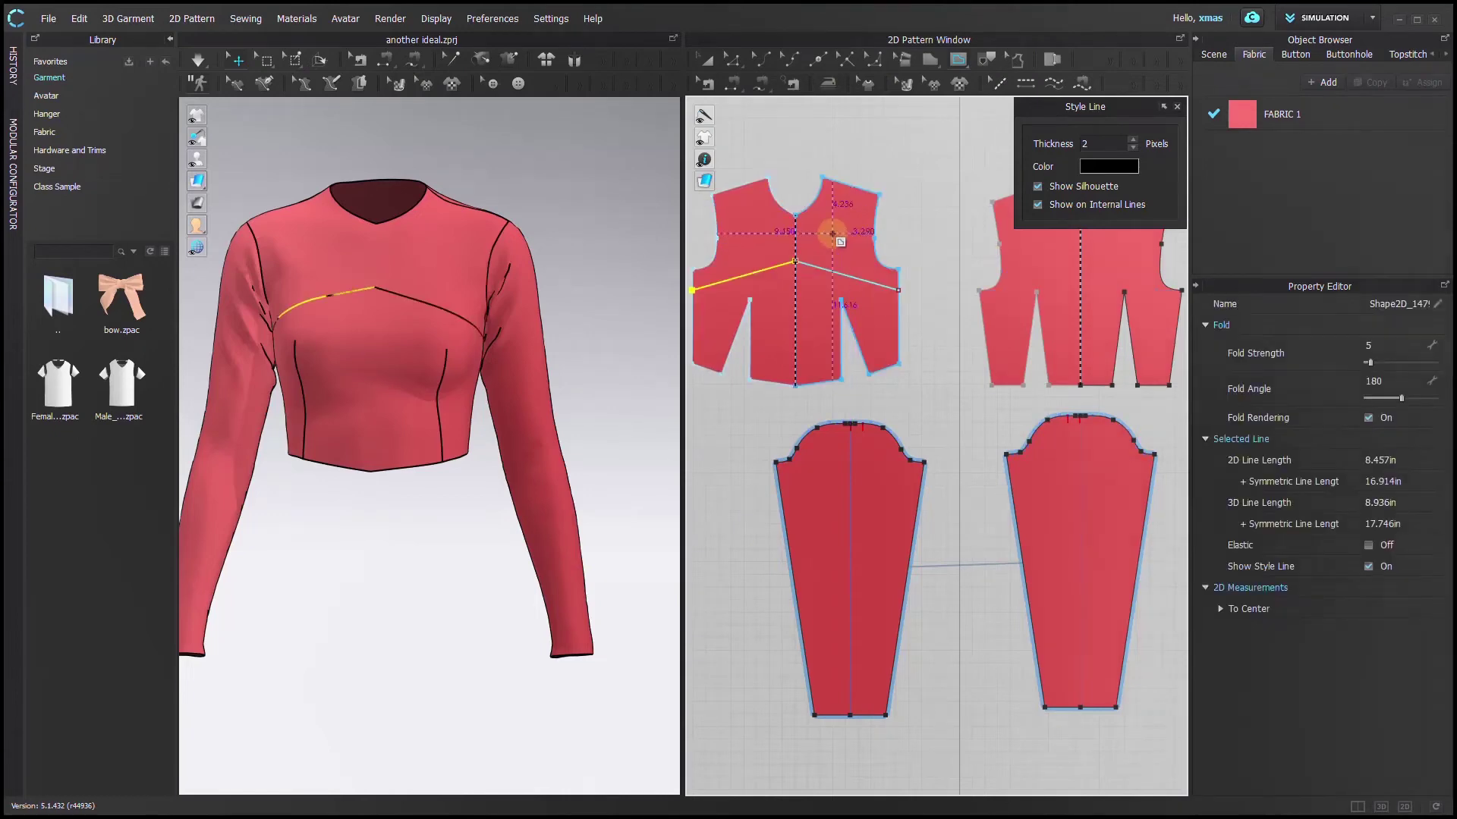
key(z)
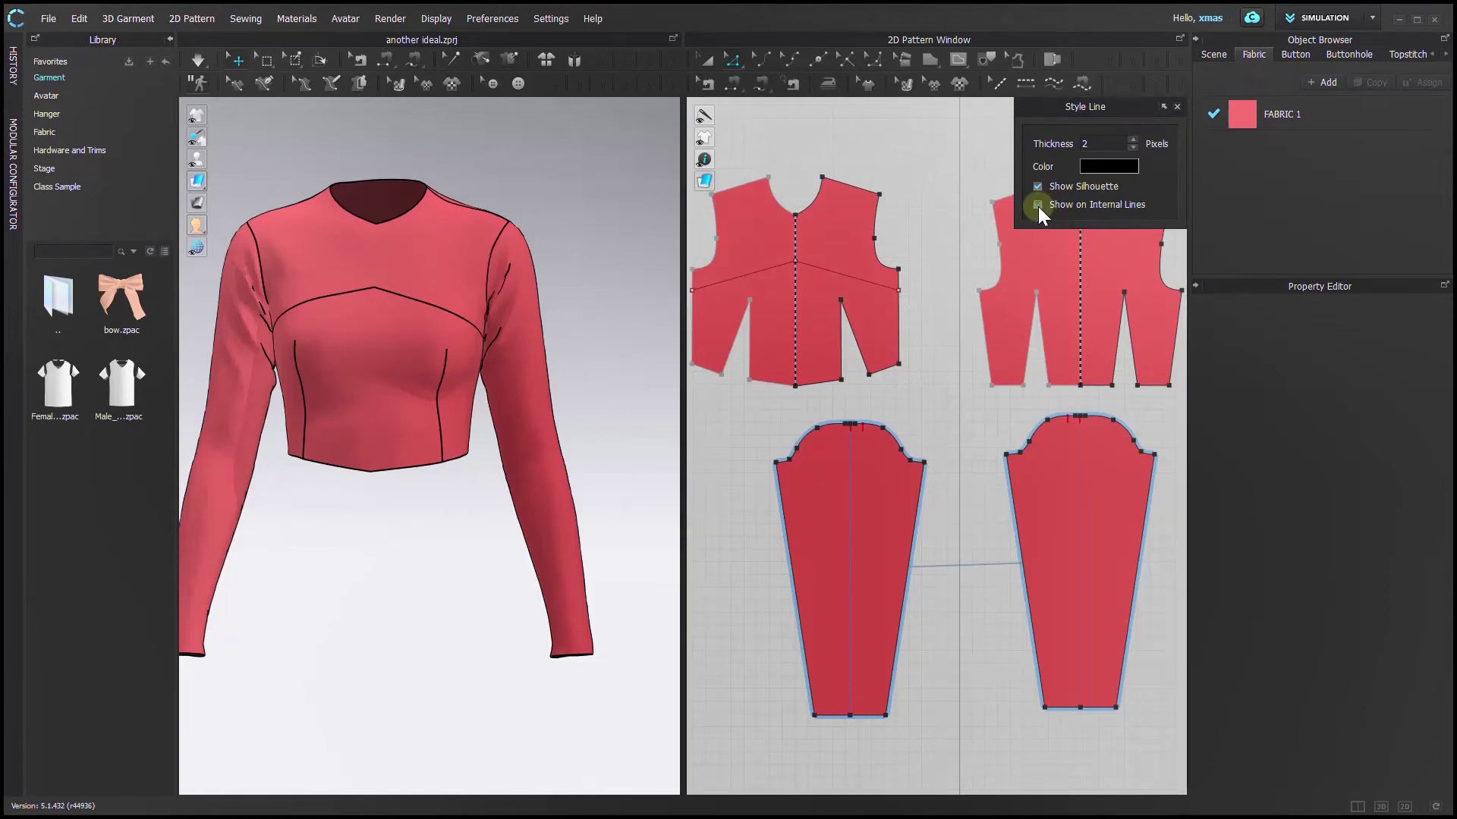
Switch Show on Internal Lines off and on again to compare the new front line in the 3D view
click(1038, 205)
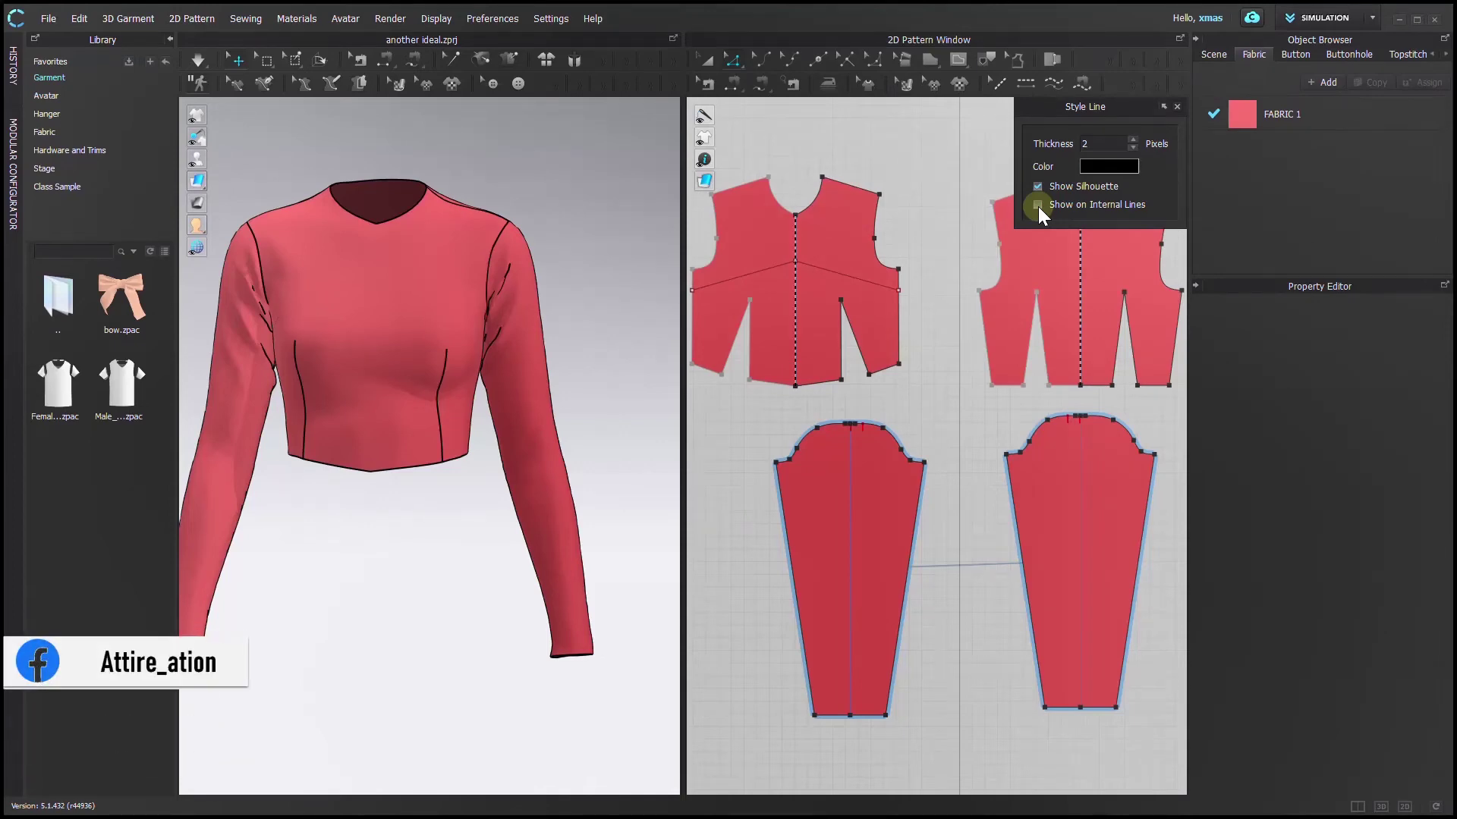
click(1038, 204)
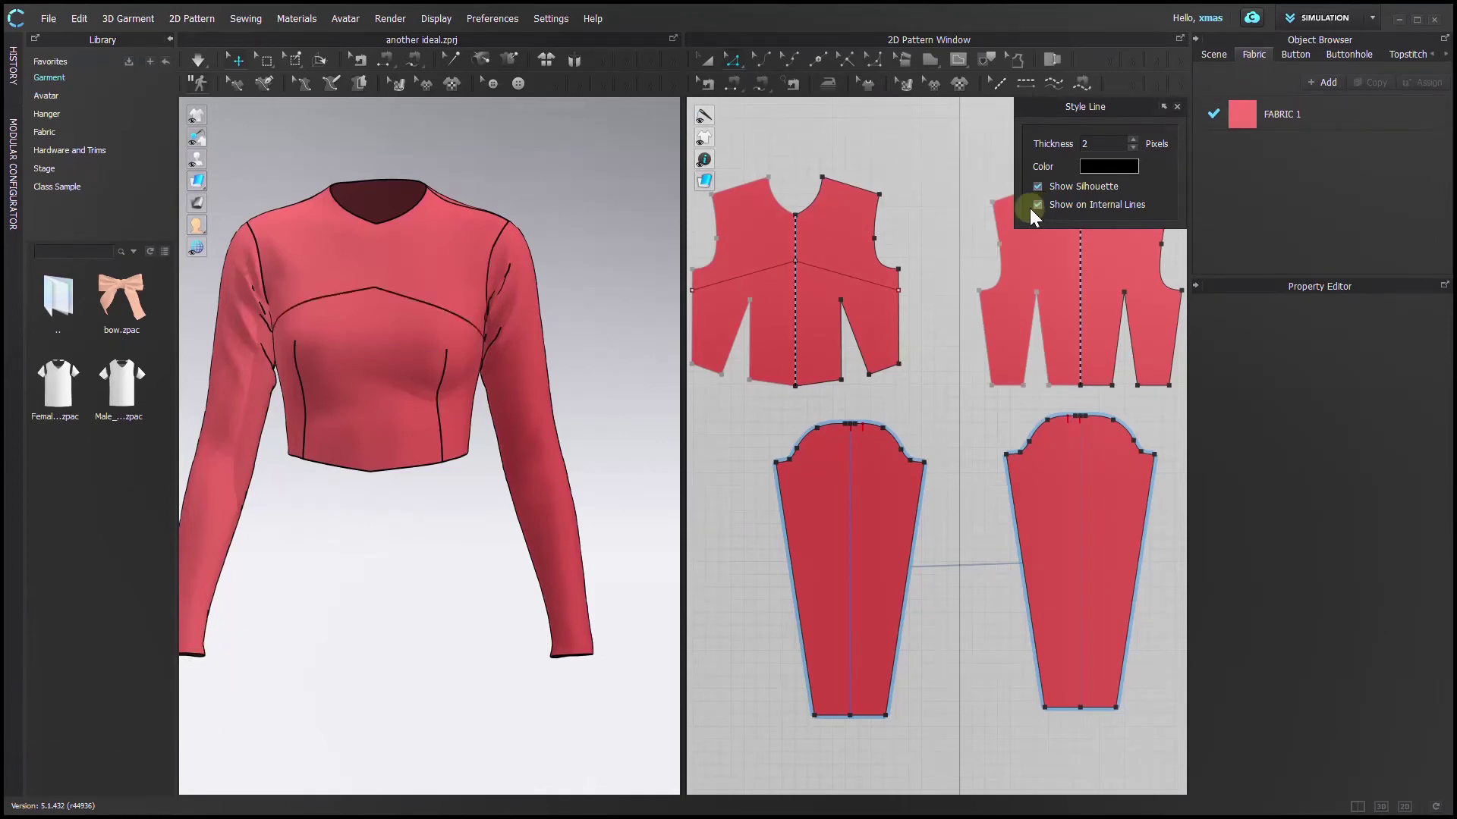
Move the internal line's centre endpoint slightly higher on the front bodice and place it exactly on the centre line
scroll(794, 258, up, 4)
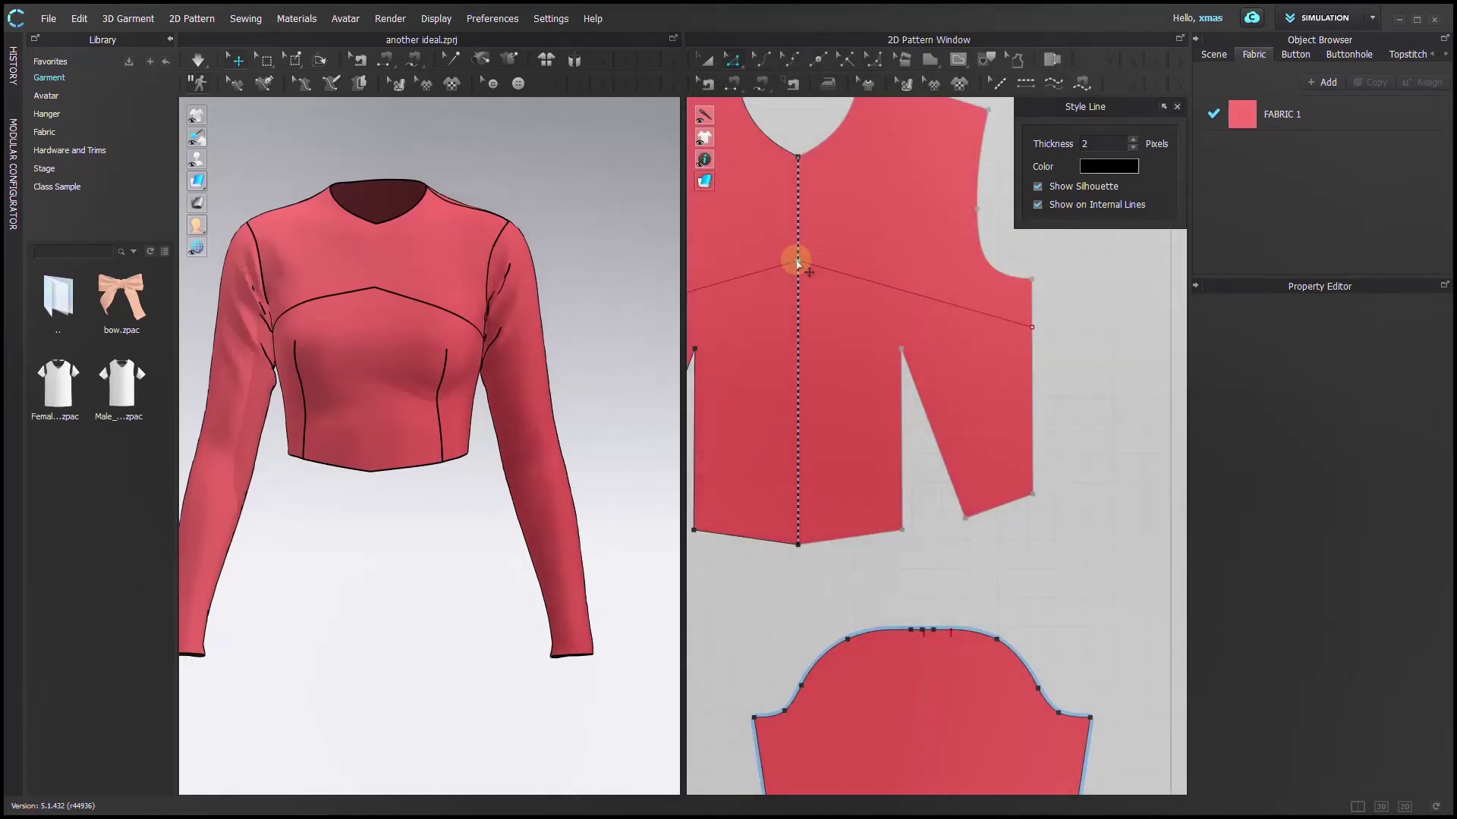
click(812, 271)
click(819, 281)
drag(797, 262, 819, 237)
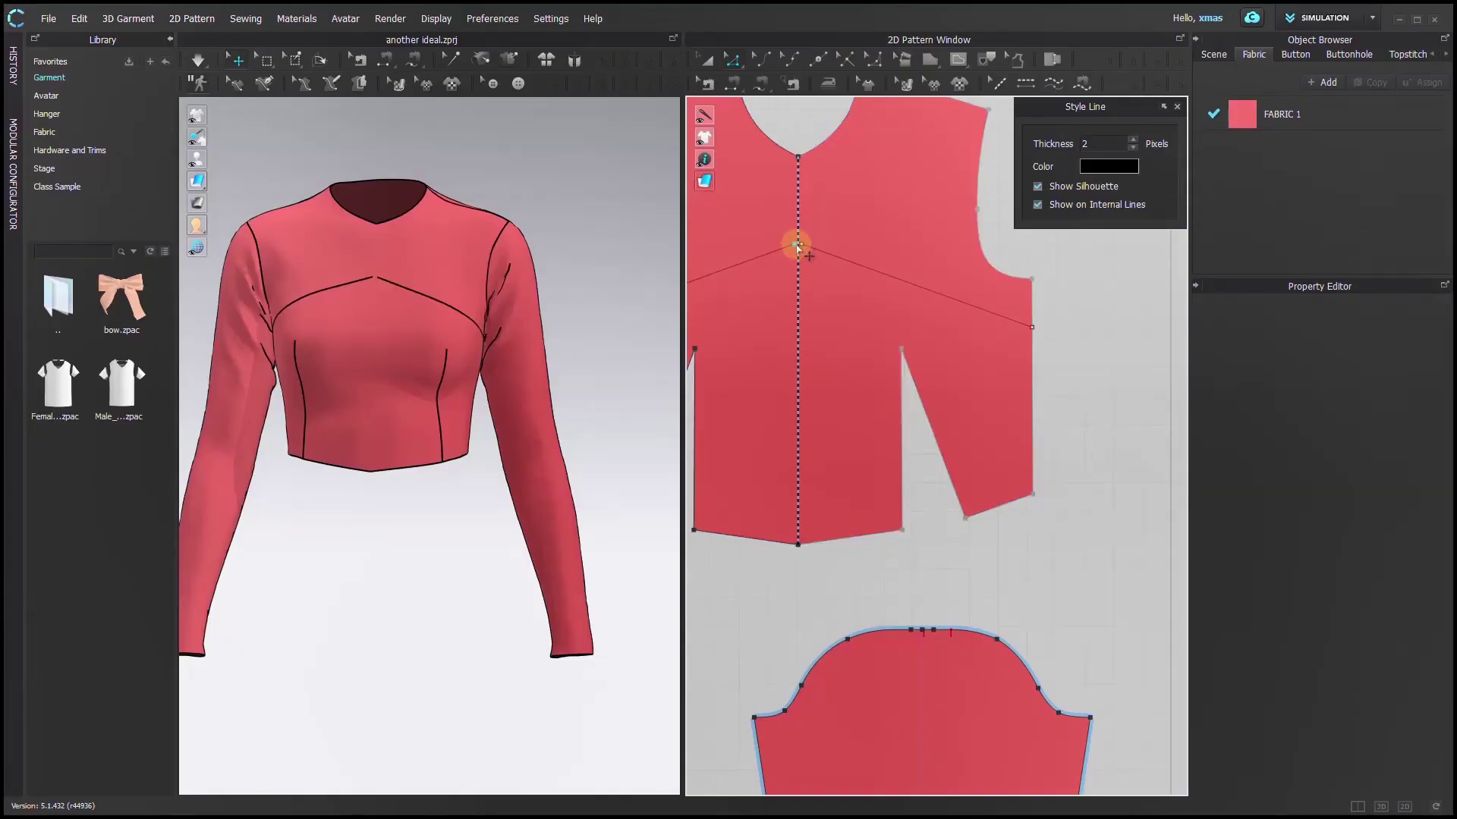
click(797, 245)
scroll(796, 245, up, 5)
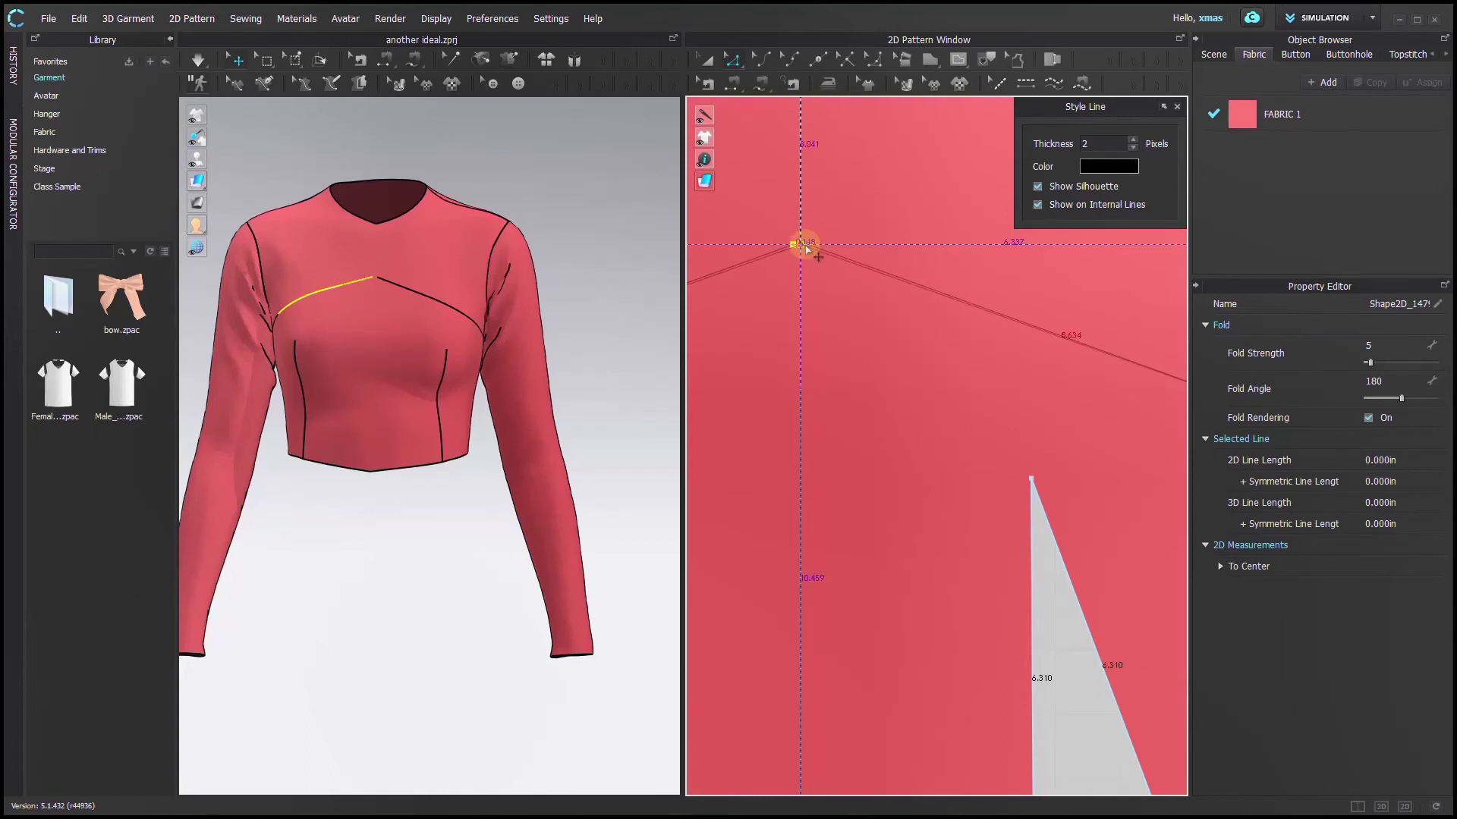
click(807, 249)
scroll(802, 243, down, 5)
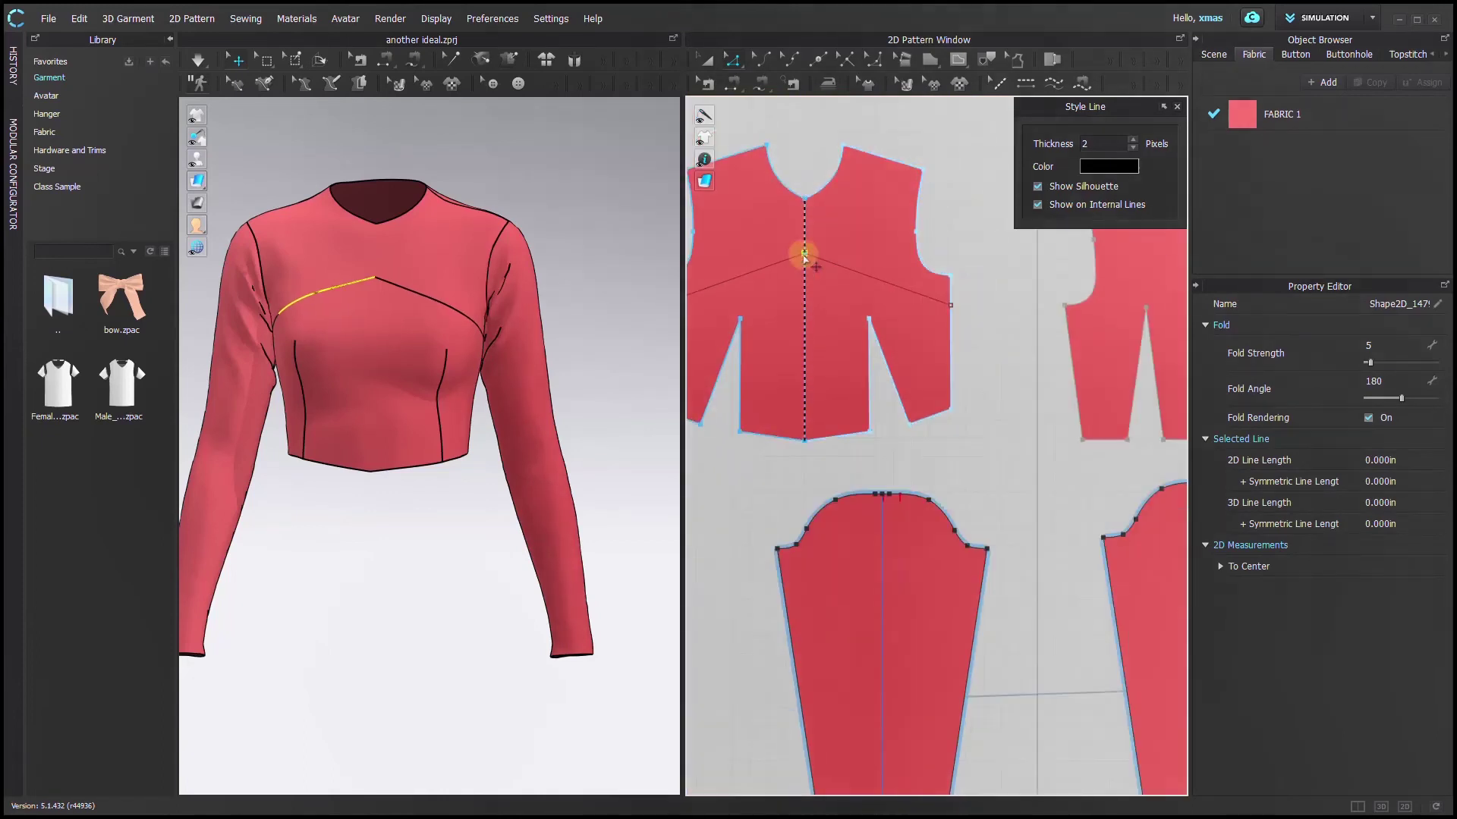
key(Escape)
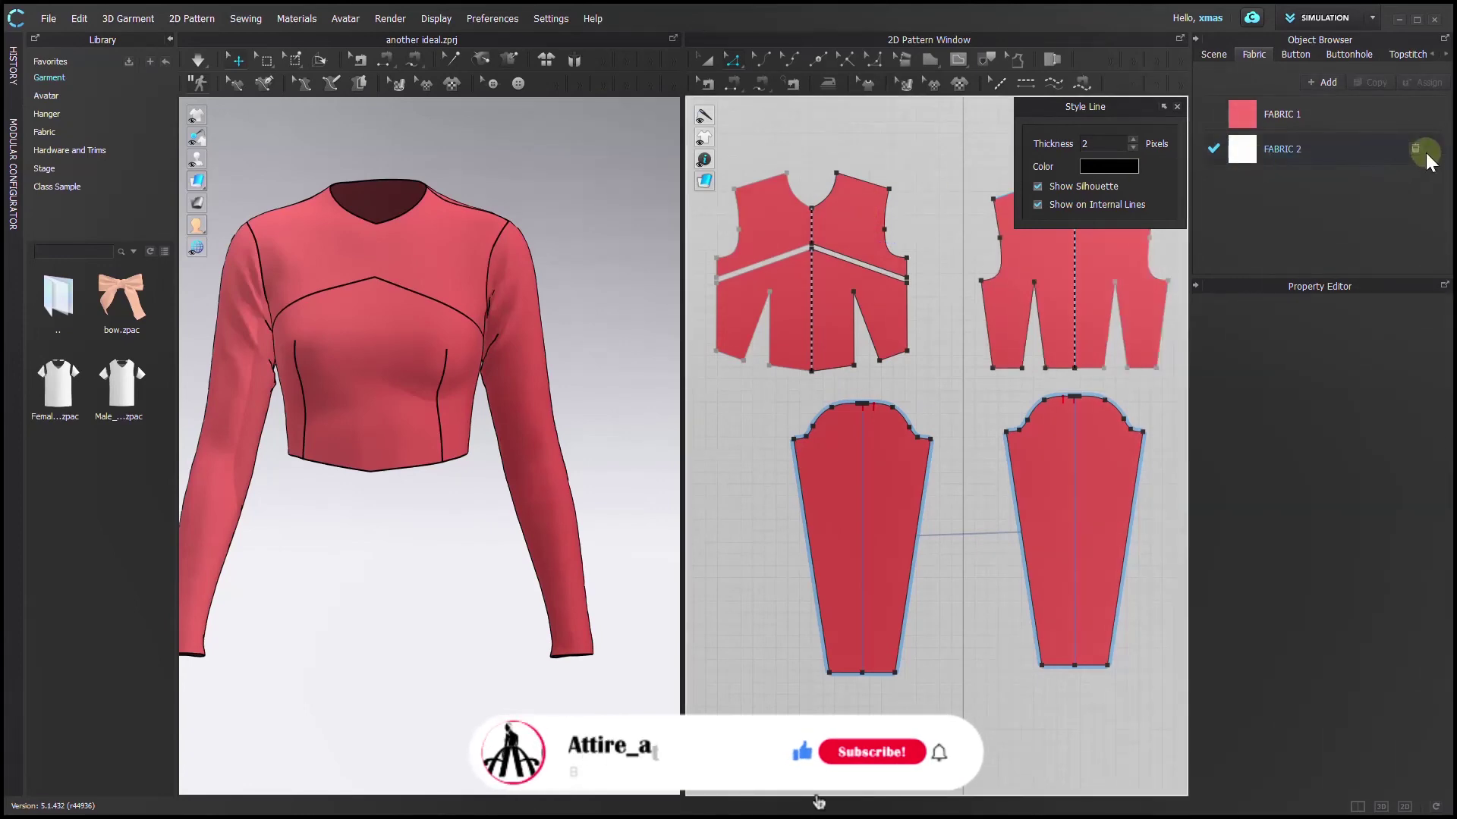
Assign FABRIC 2 to the upper front yoke pieces
click(852, 210)
click(1430, 149)
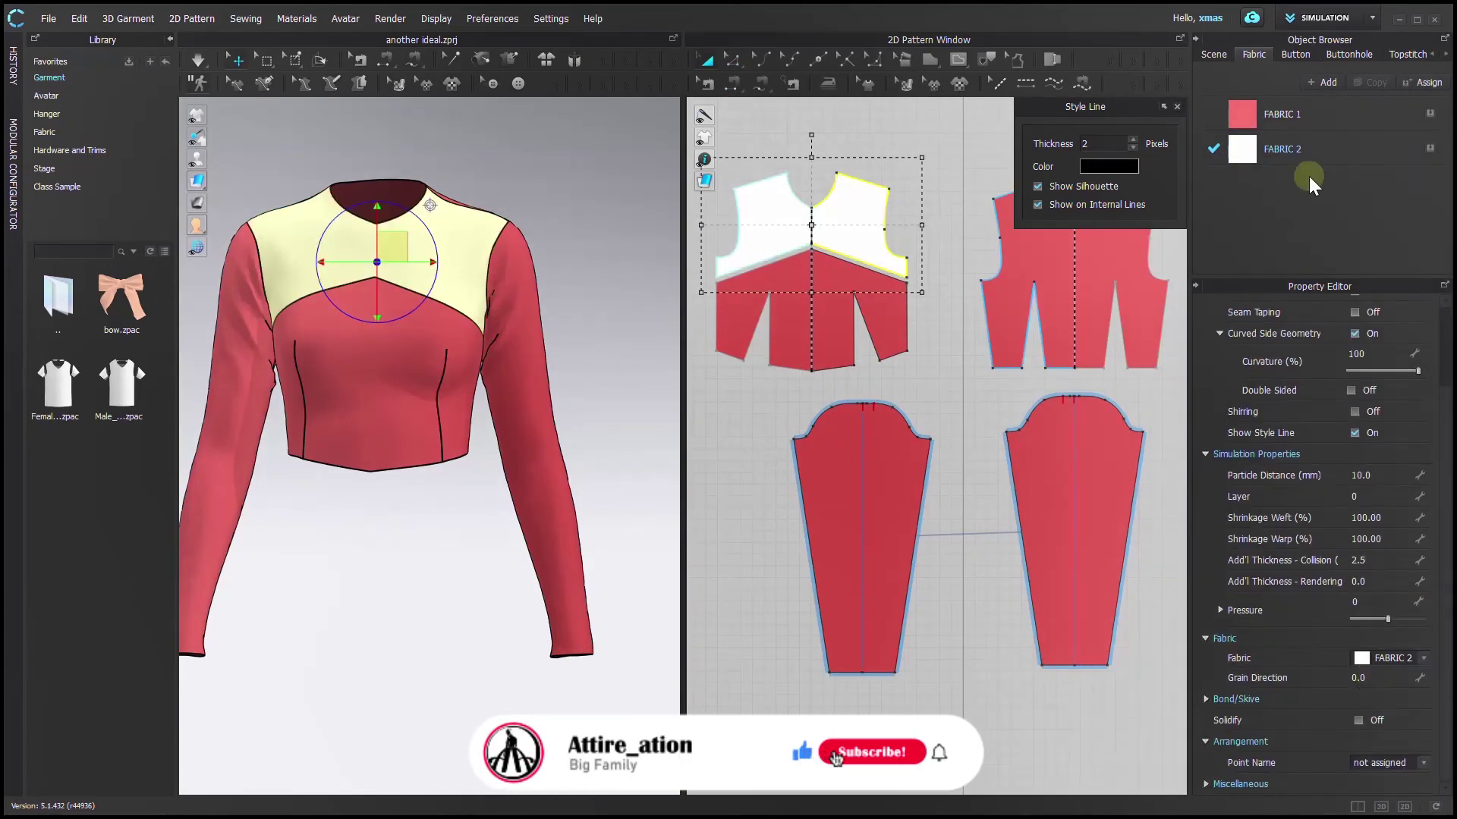
Set FABRIC 2's color to the Pantone Vanilla Cream swatch and lower its opacity to 24
click(1308, 152)
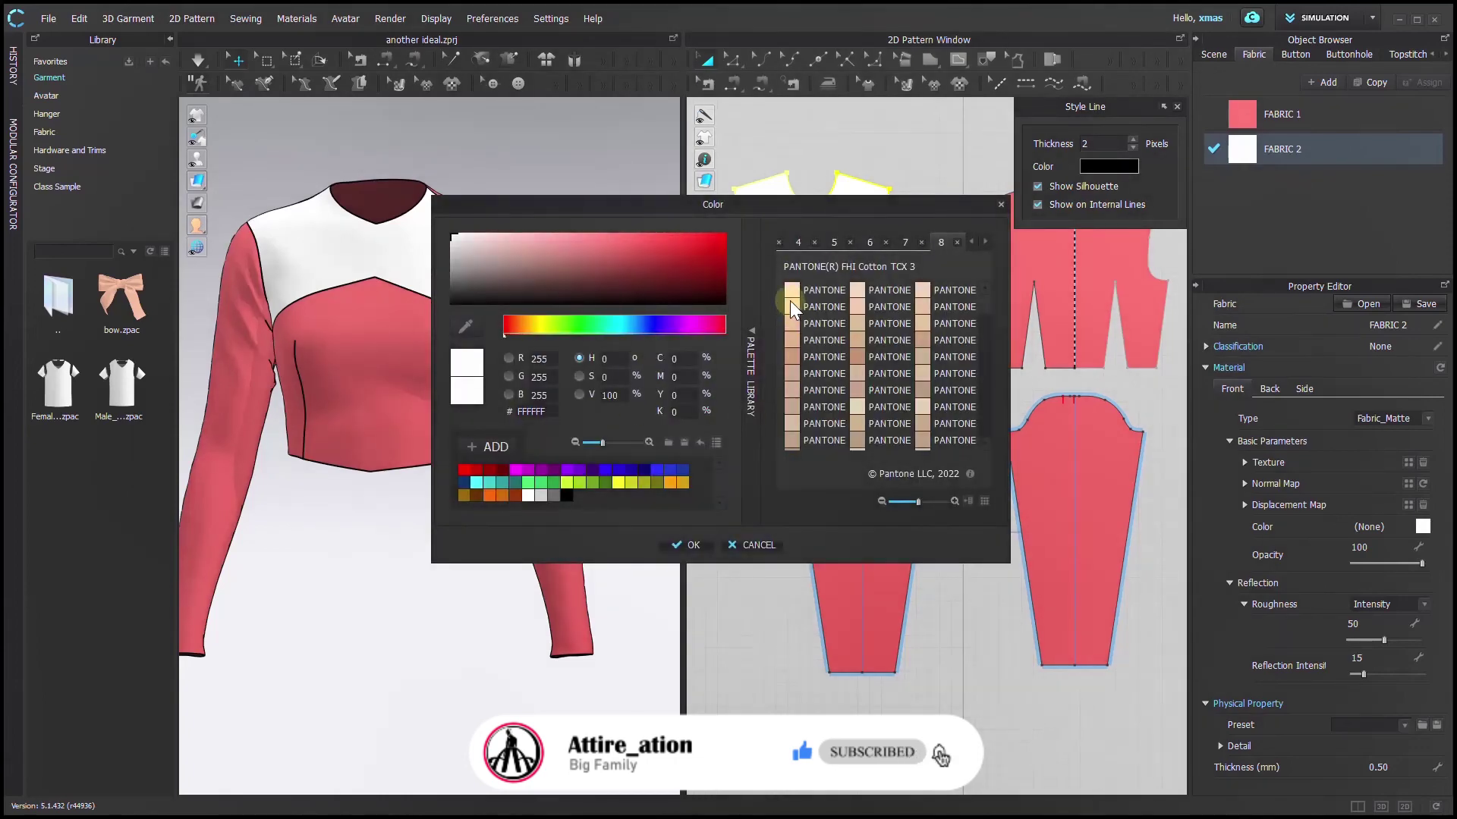
click(790, 301)
click(686, 545)
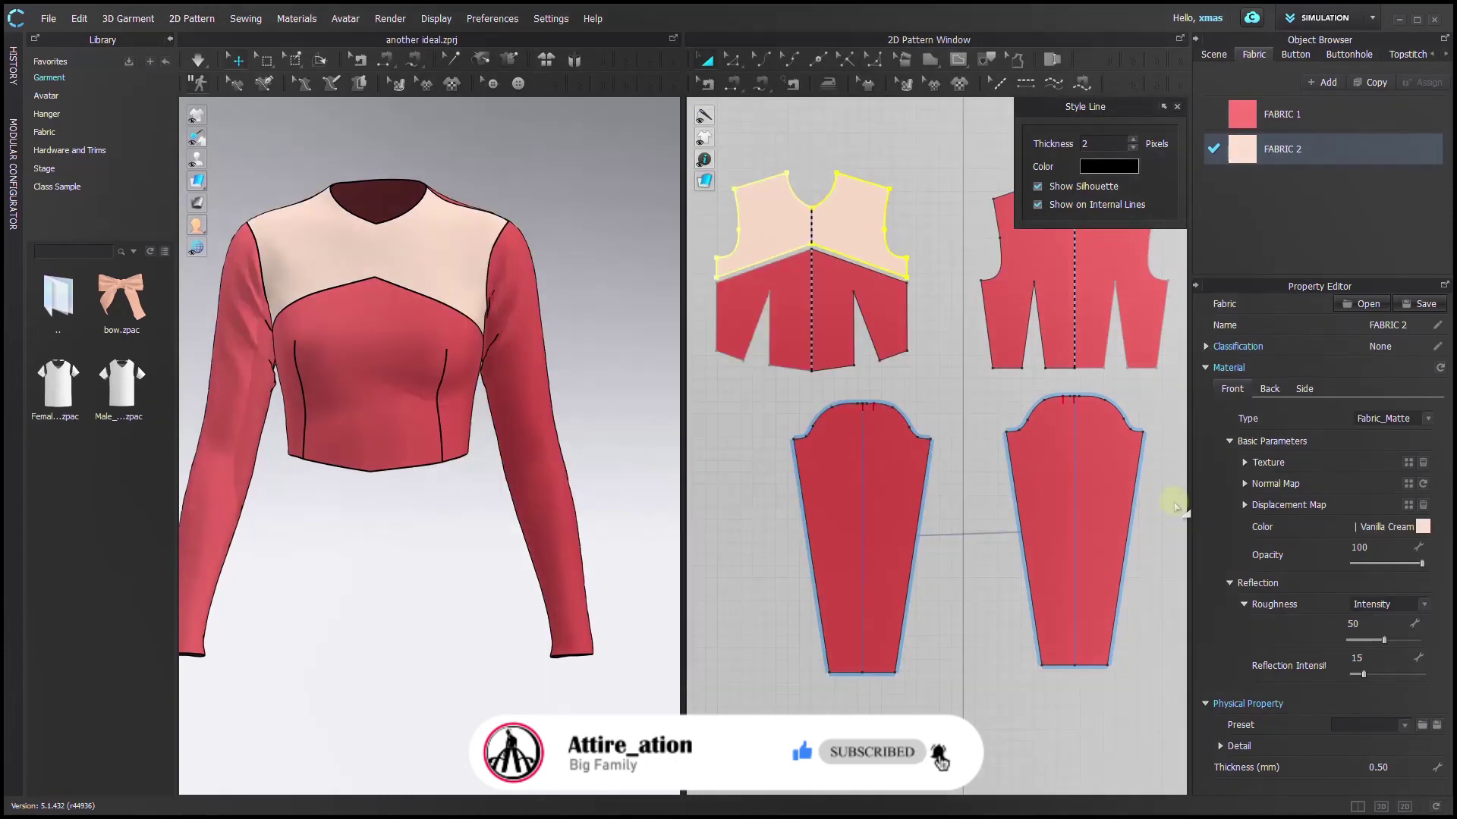
mouse_move(1386, 565)
mouse_down()
mouse_move(1368, 570)
mouse_move(1404, 567)
mouse_move(1368, 566)
mouse_up()
Close the Style Line settings and check the transparent yoke on the avatar, hiding the avatar again at the end
key(shift+a)
click(1180, 110)
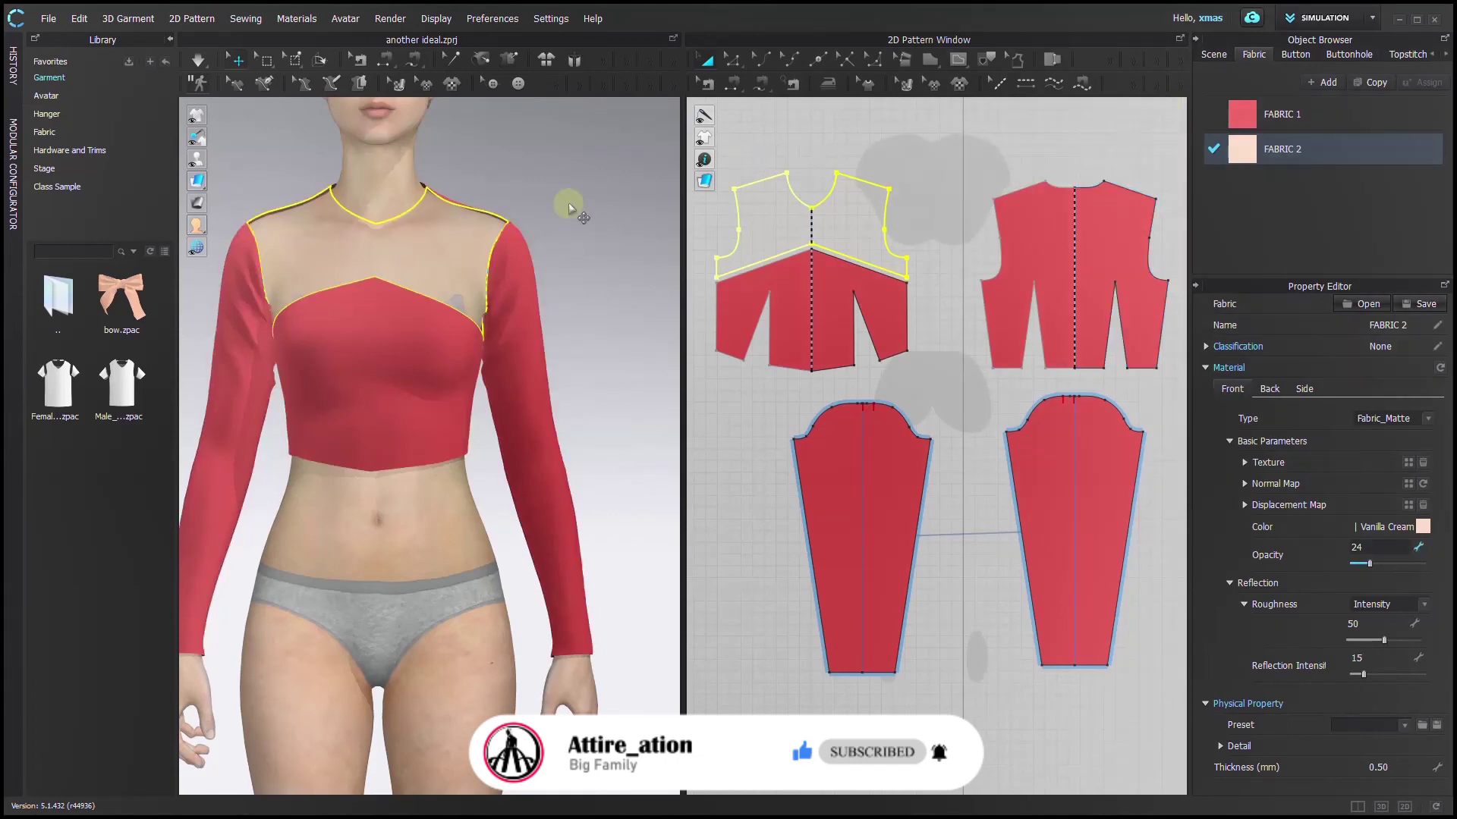
click(567, 202)
right_drag(650, 358, 646, 387)
scroll(645, 383, down, 5)
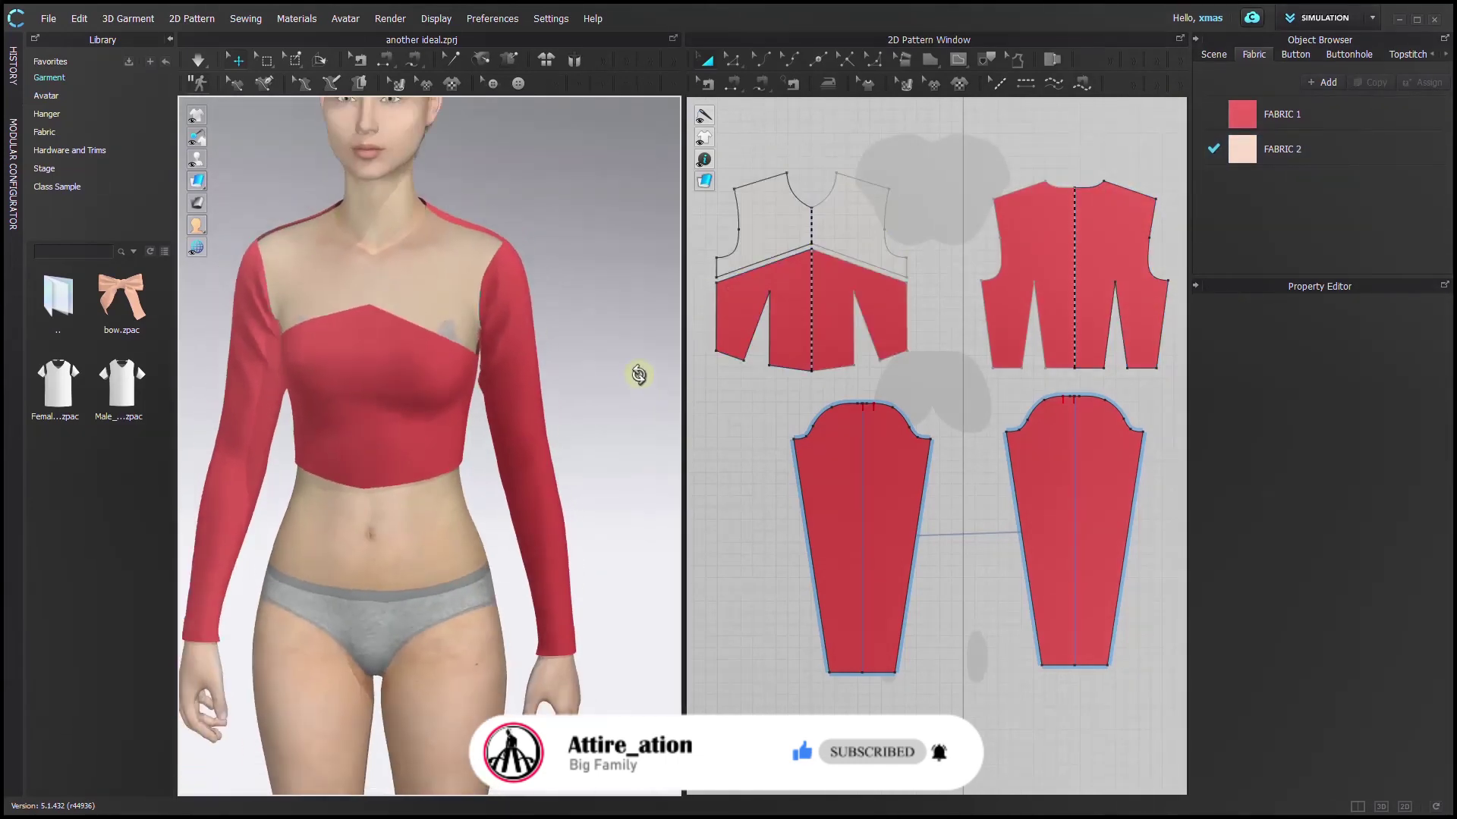
key(shift+a)
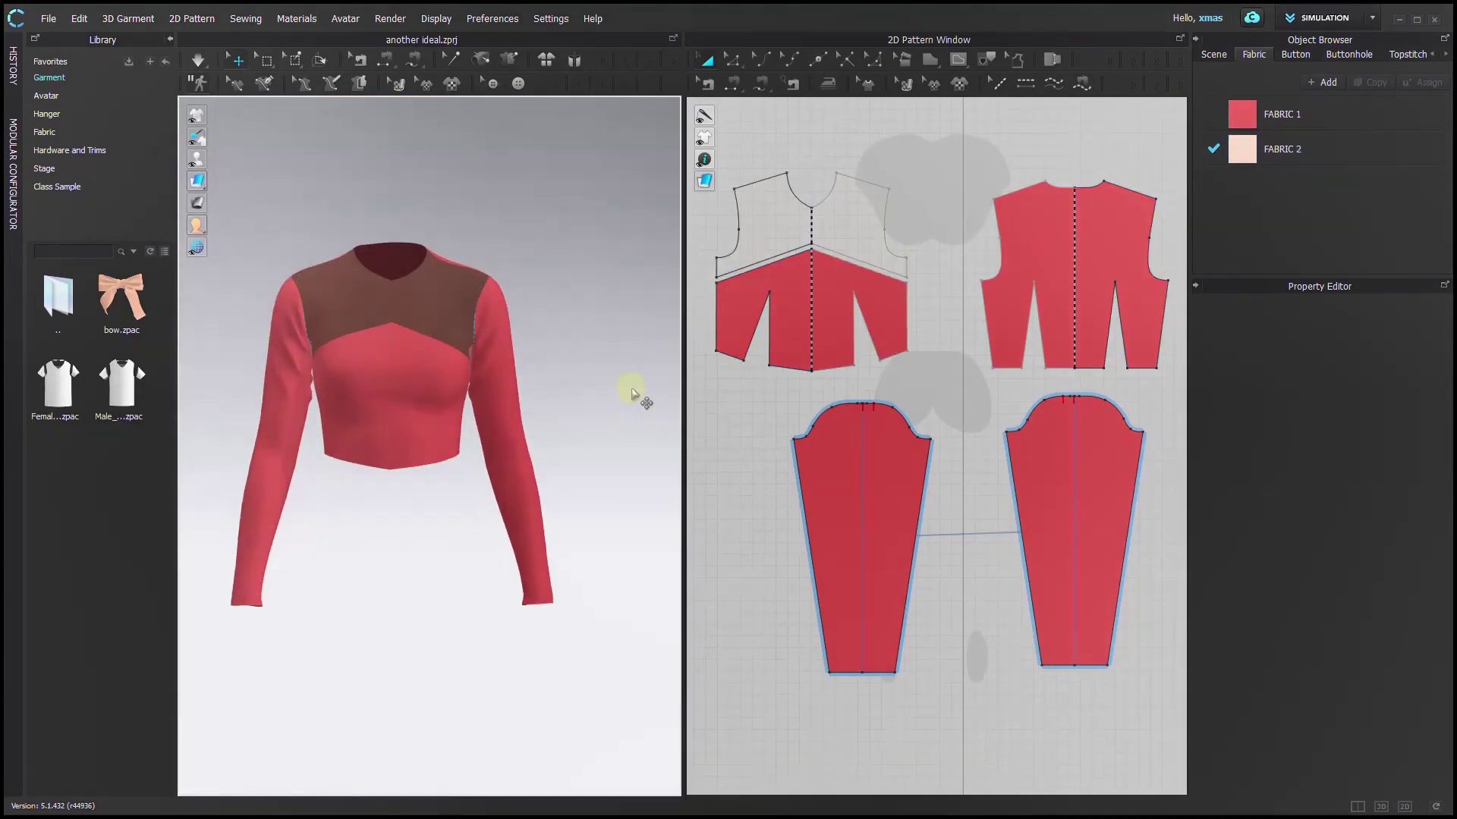